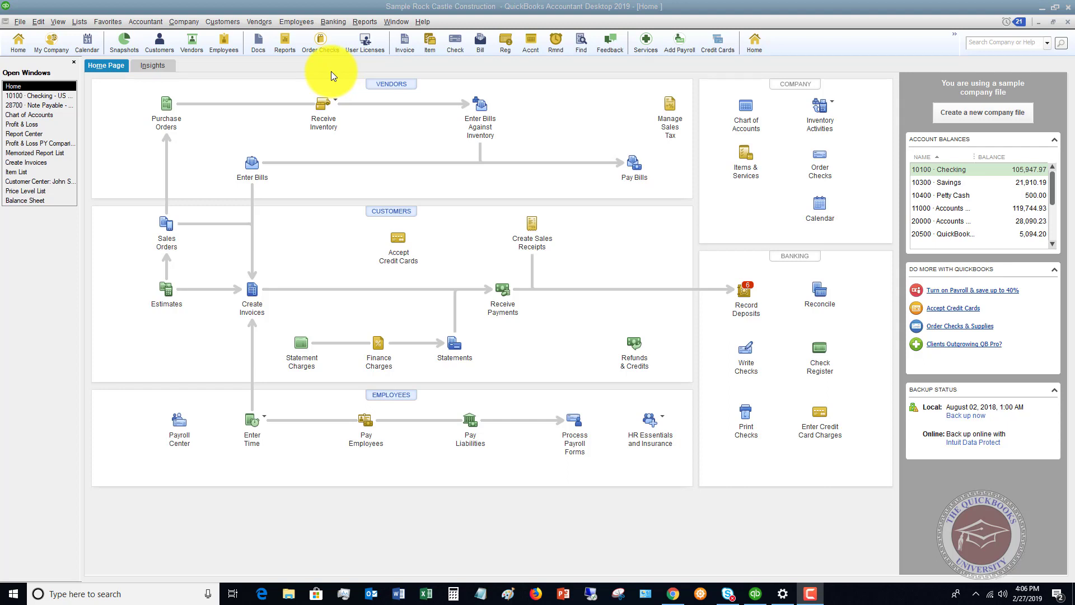
Step: Start a customer payment and select the customer's Kitchen job as the payer
click(216, 21)
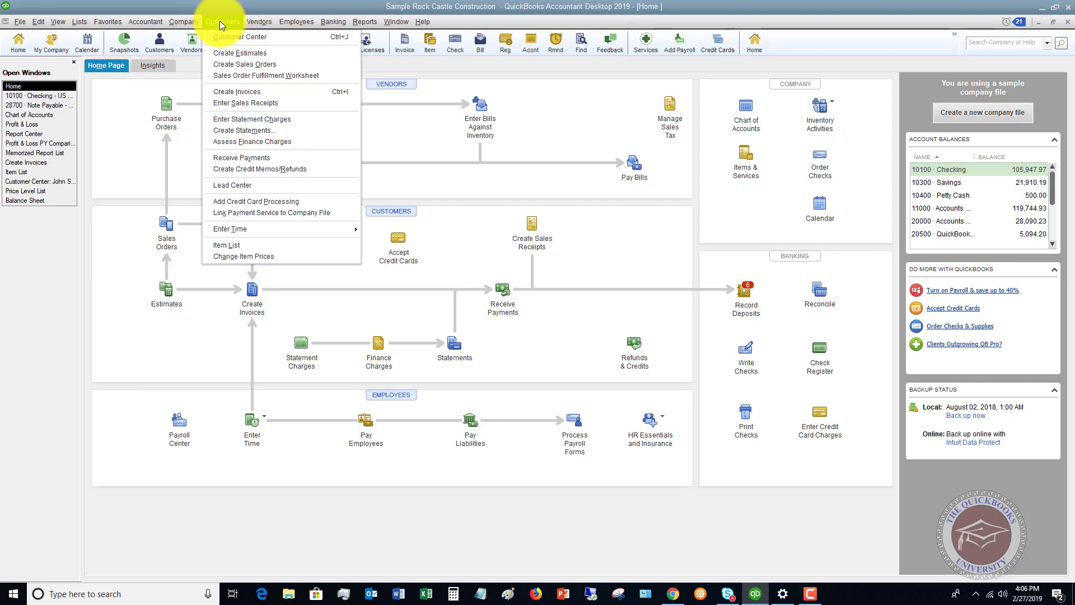
click(243, 158)
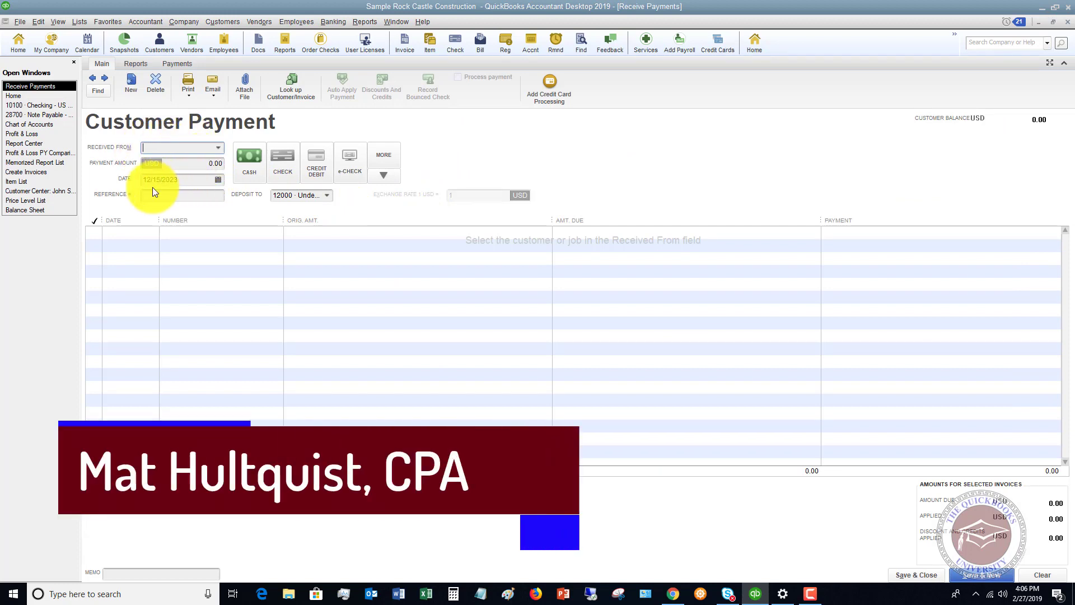
click(218, 149)
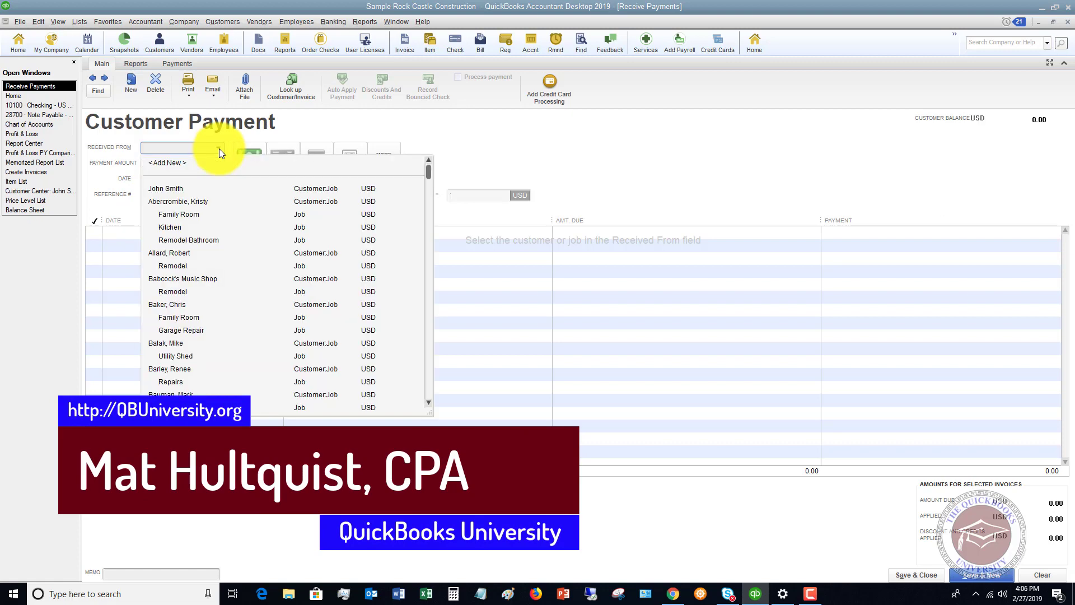
click(169, 215)
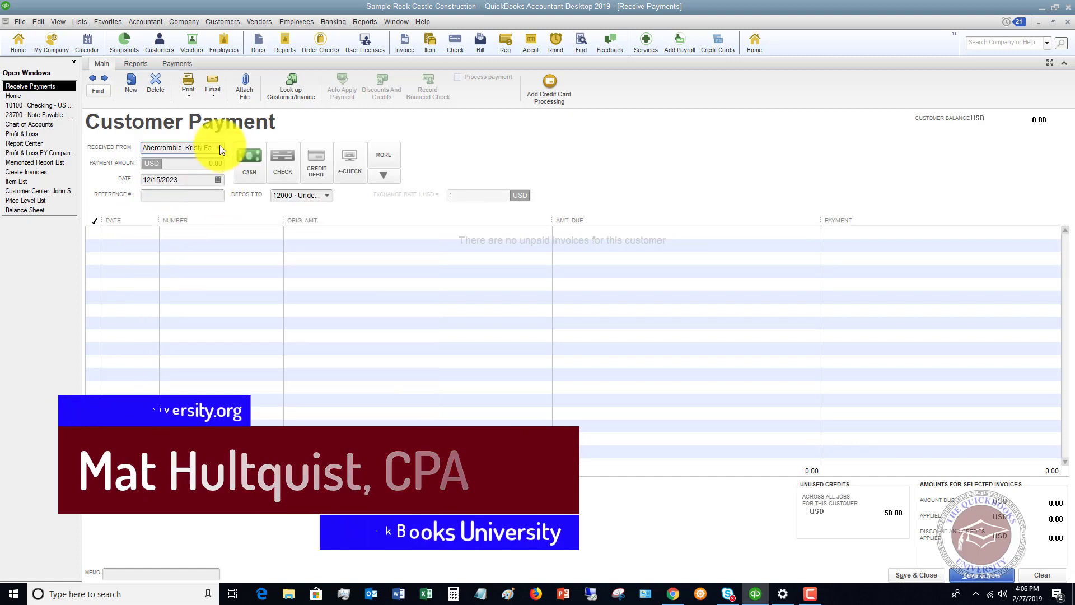
click(219, 148)
click(180, 229)
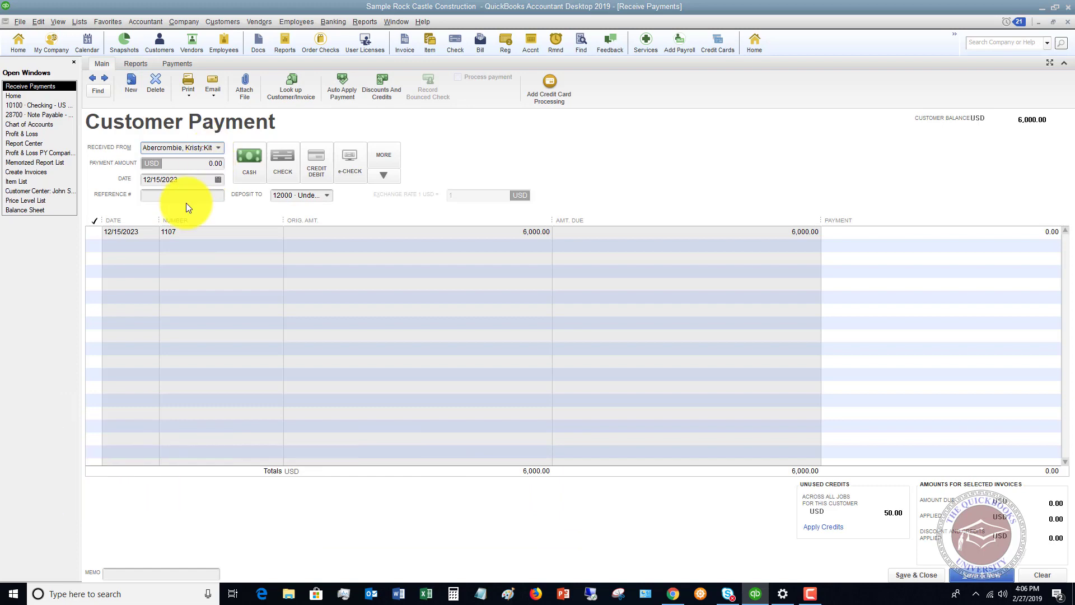
Step: Enter a 6,000.00 cash payment against invoice 1107, then bring up the Balance Sheet
click(206, 163)
text(6000)
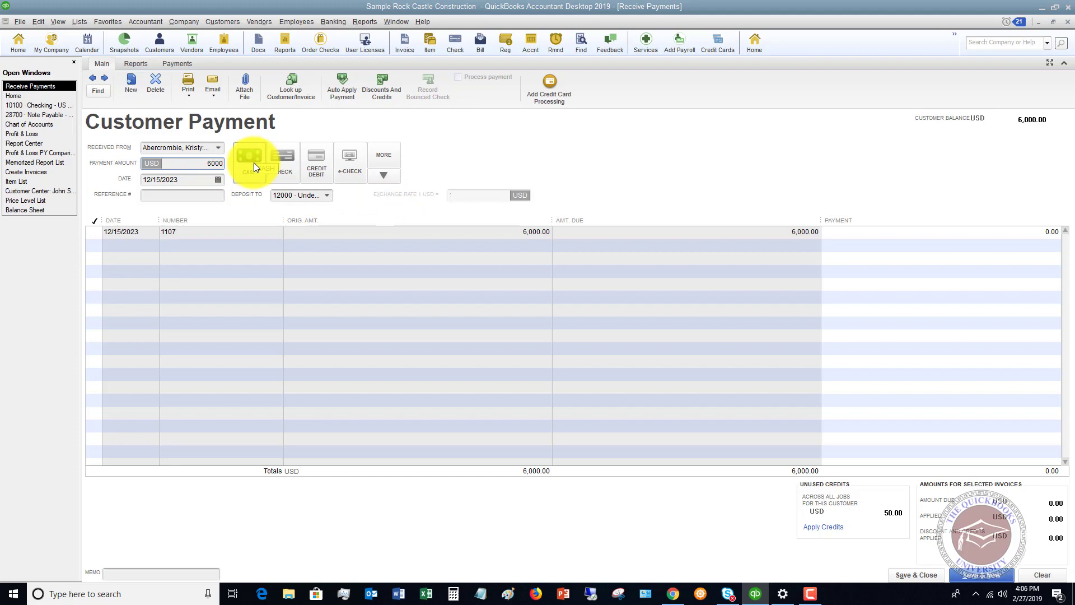
key(Tab)
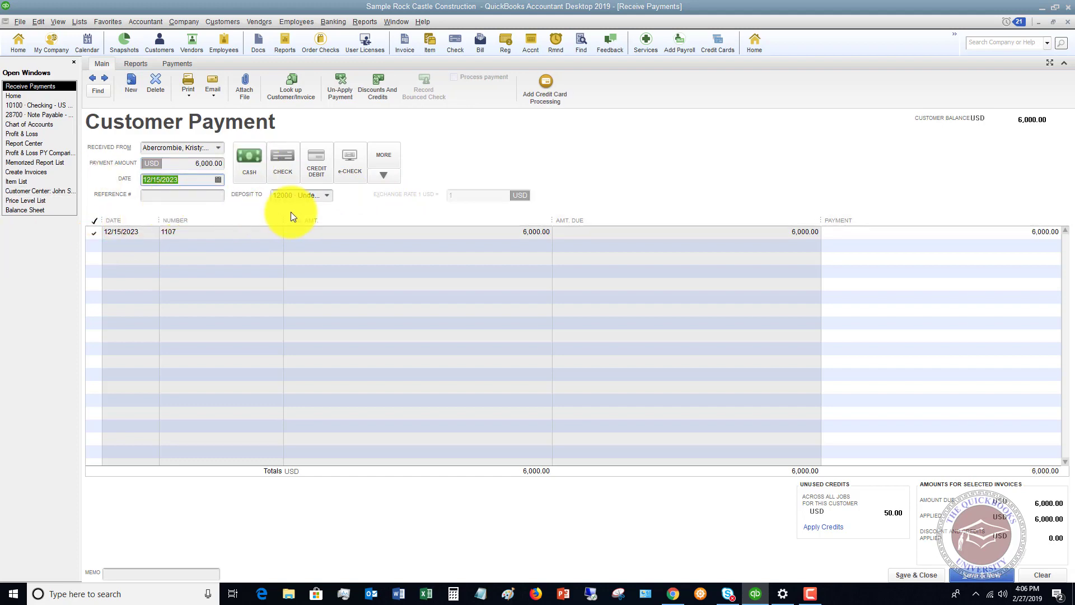
click(330, 195)
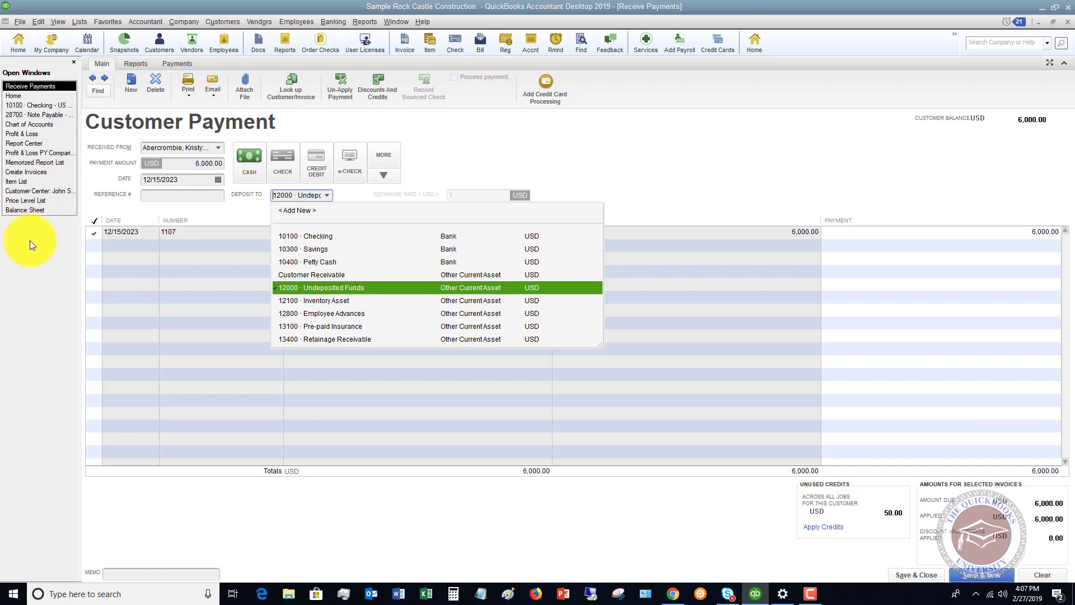
click(29, 211)
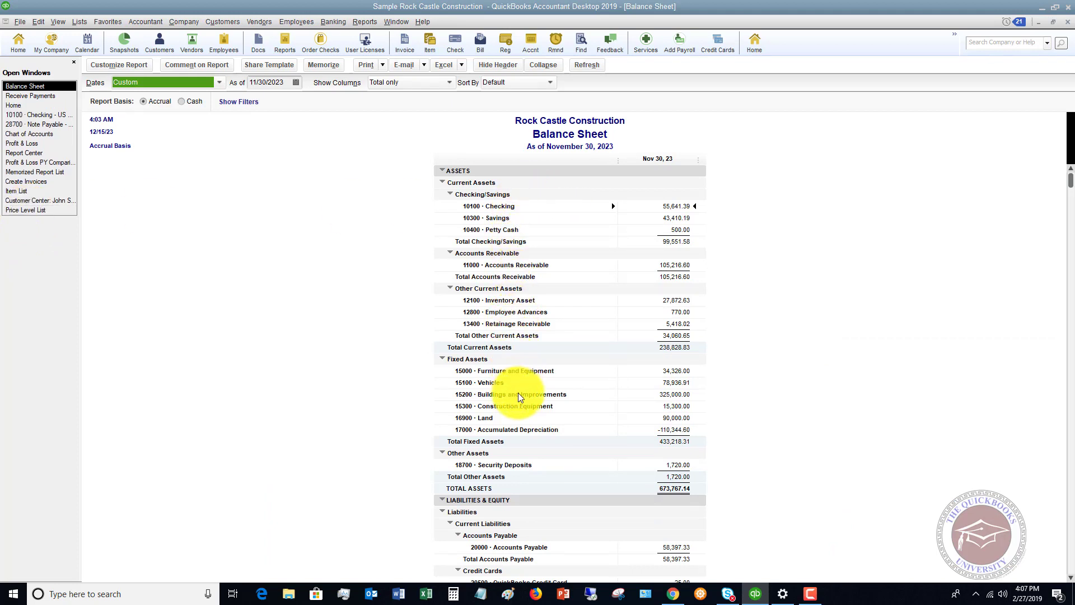
Step: Date the Balance Sheet December 31, 2023 and check Undeposited Funds at 13,100.00
click(296, 83)
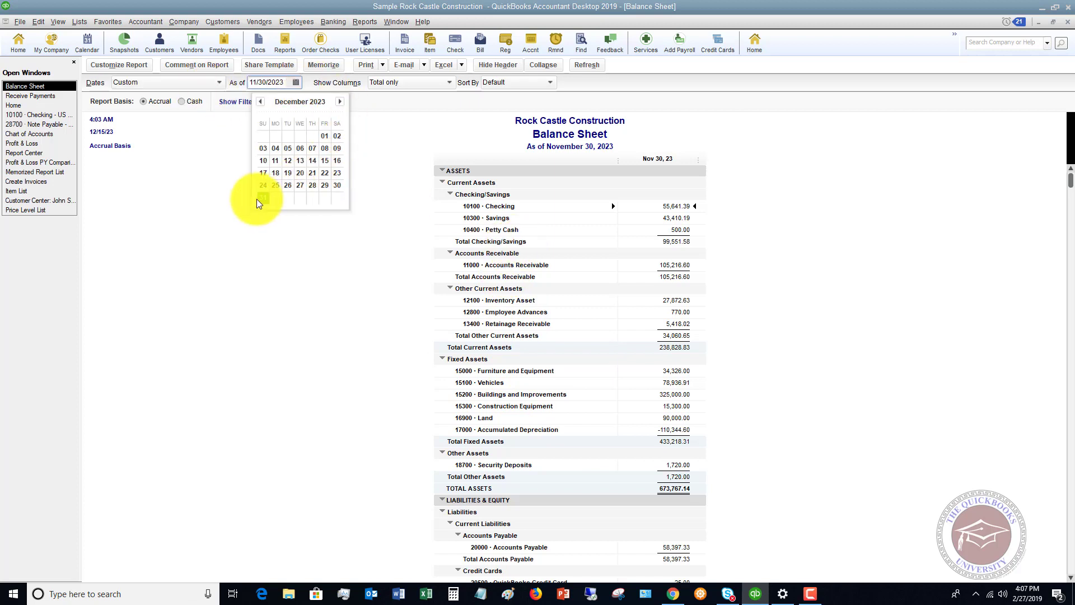
click(261, 199)
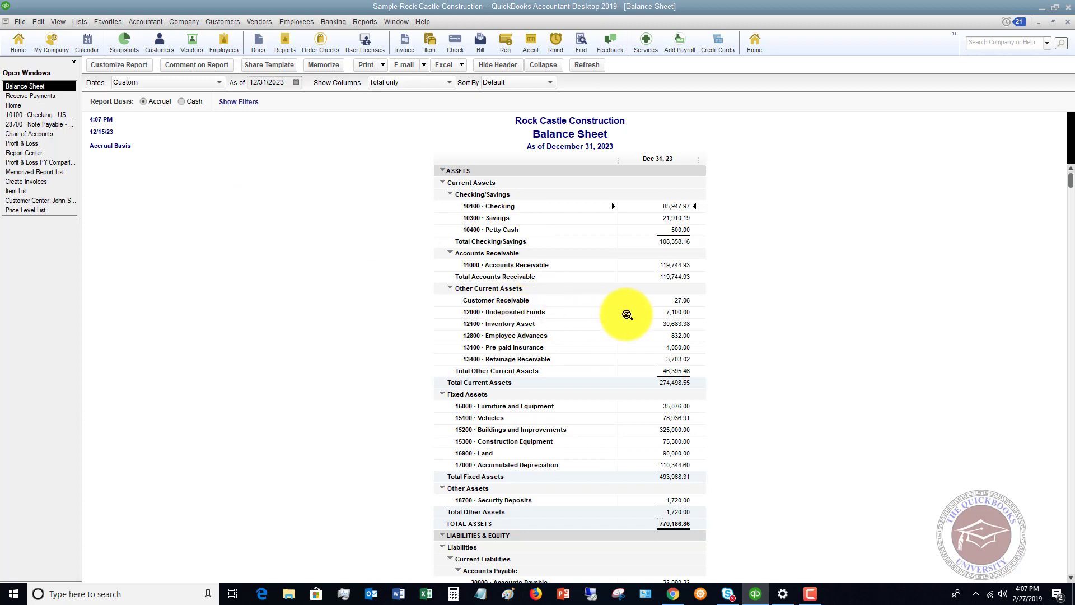
click(678, 311)
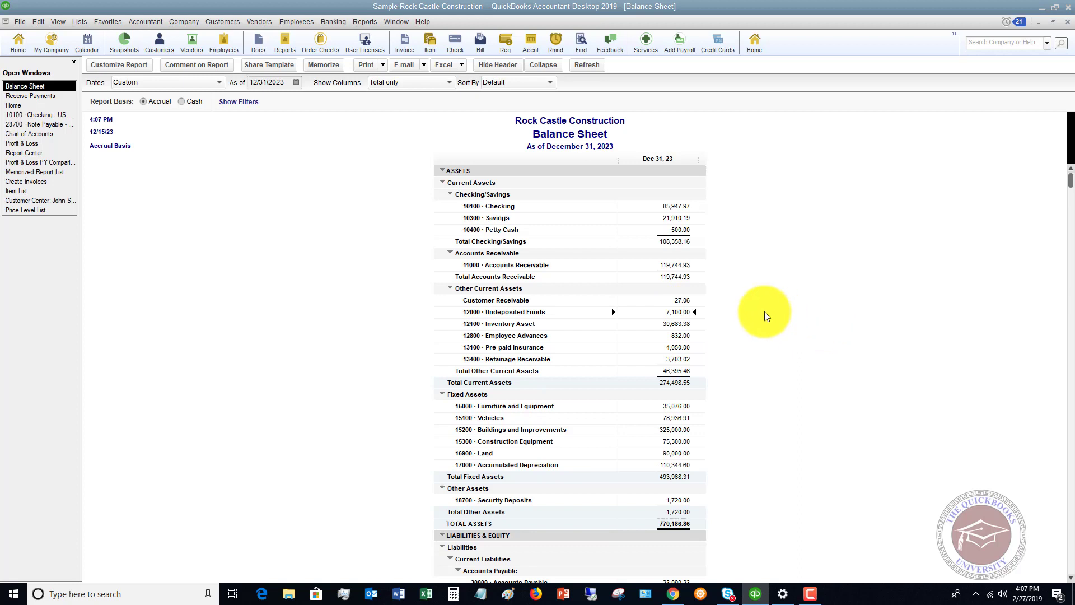
Step: Save and close the 6,000.00 customer payment
click(23, 96)
click(232, 126)
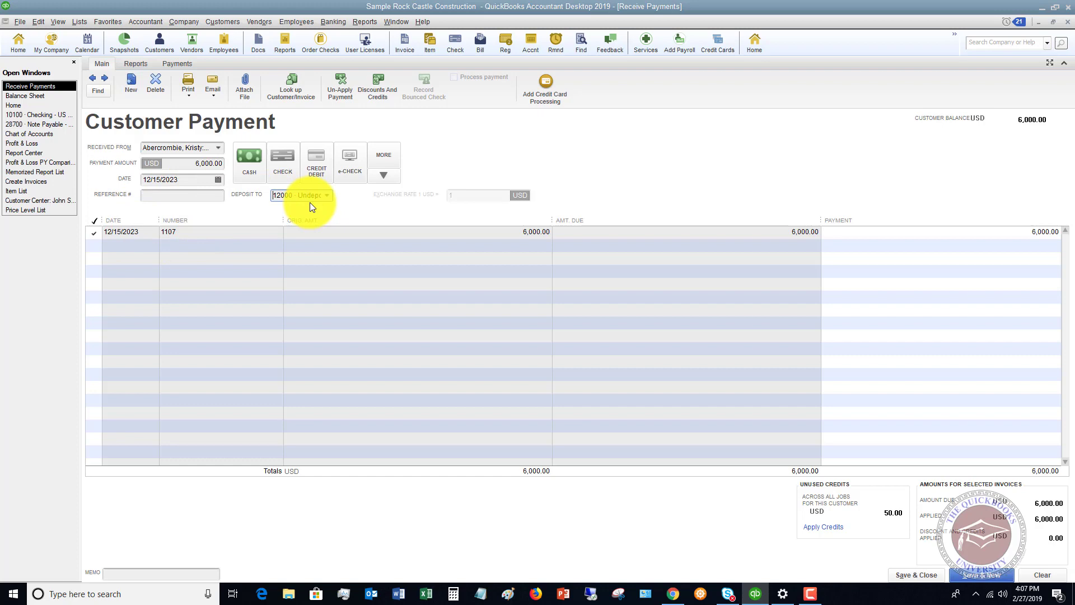
click(916, 575)
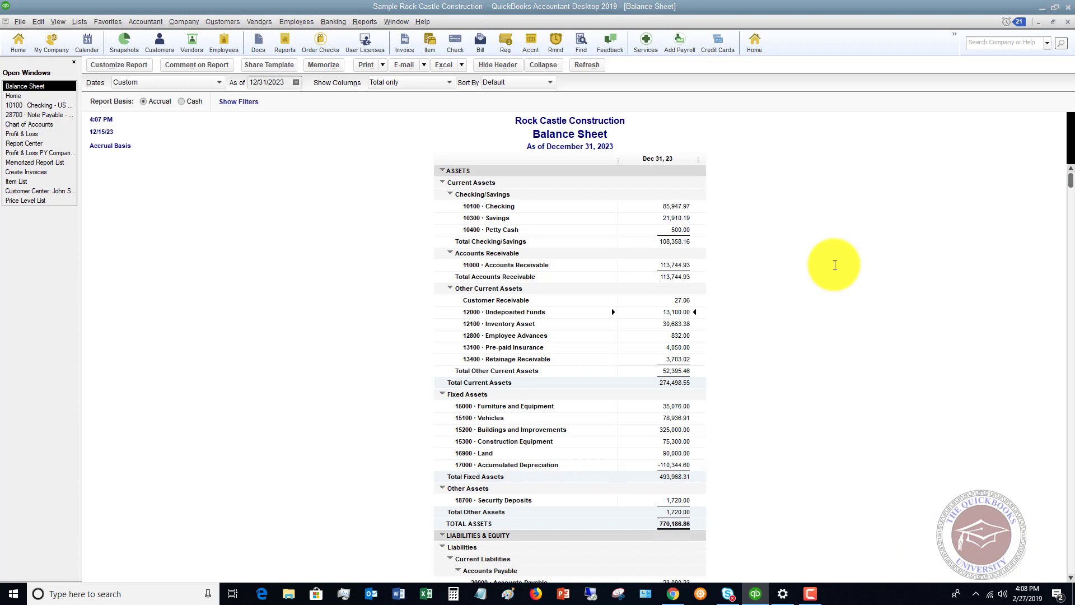
Step: Start a bank deposit and tick the 50.00 and 6,000.00 cash payments
click(333, 22)
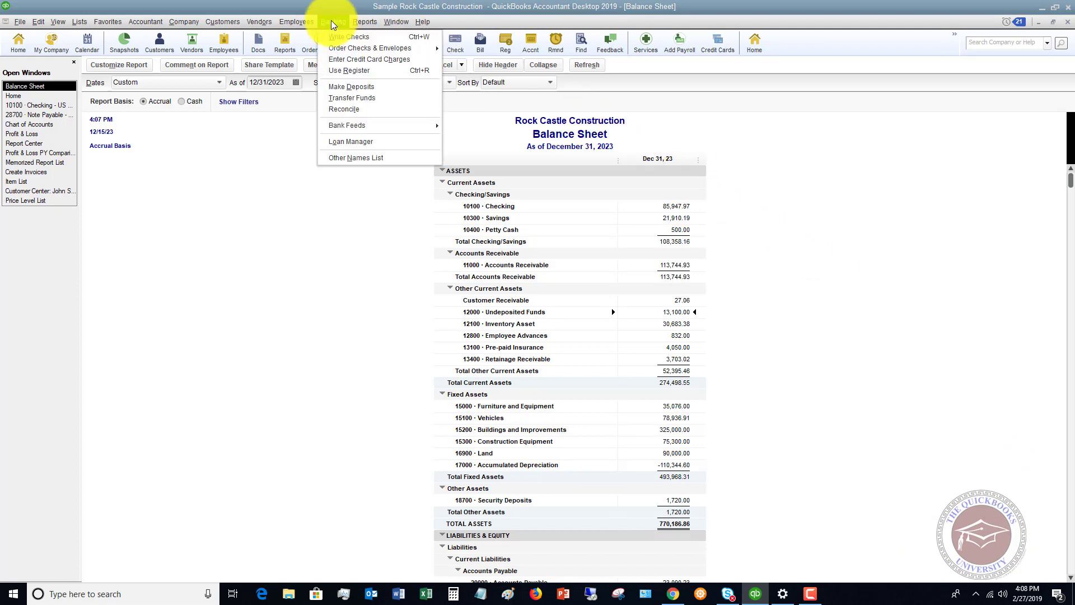
click(349, 85)
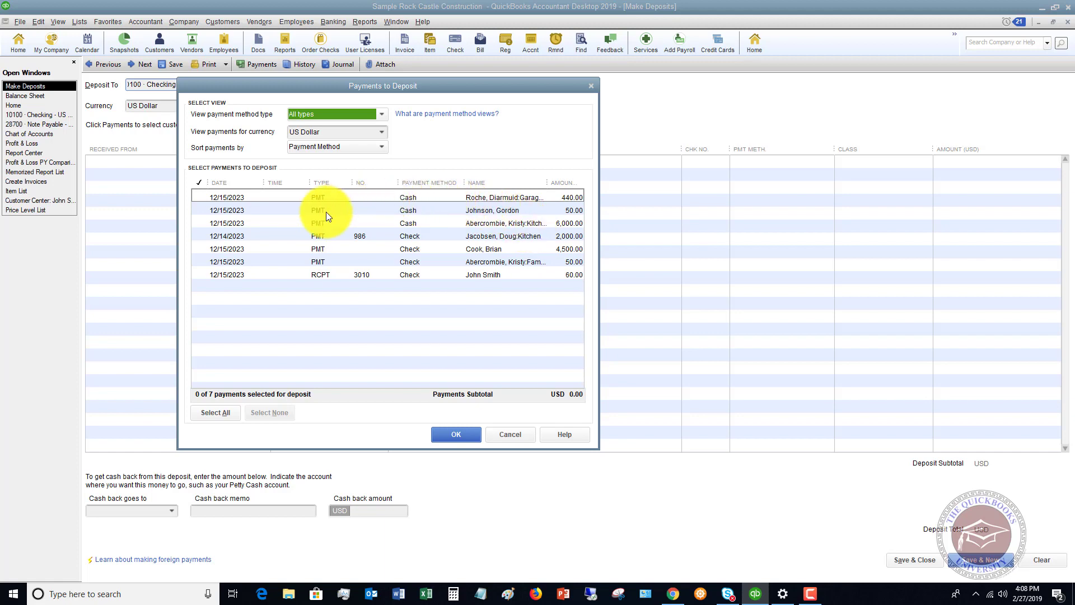
click(200, 223)
click(200, 210)
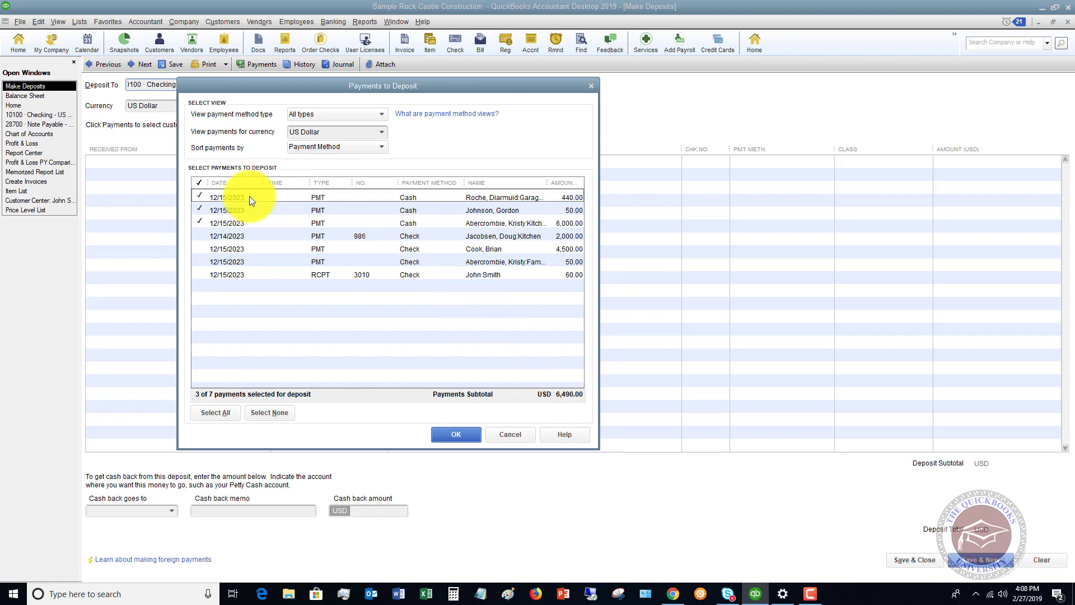
Step: Tick, then untick, the checks and 60.00 sales receipt, leaving only cash payments selected
click(199, 236)
click(198, 249)
click(197, 261)
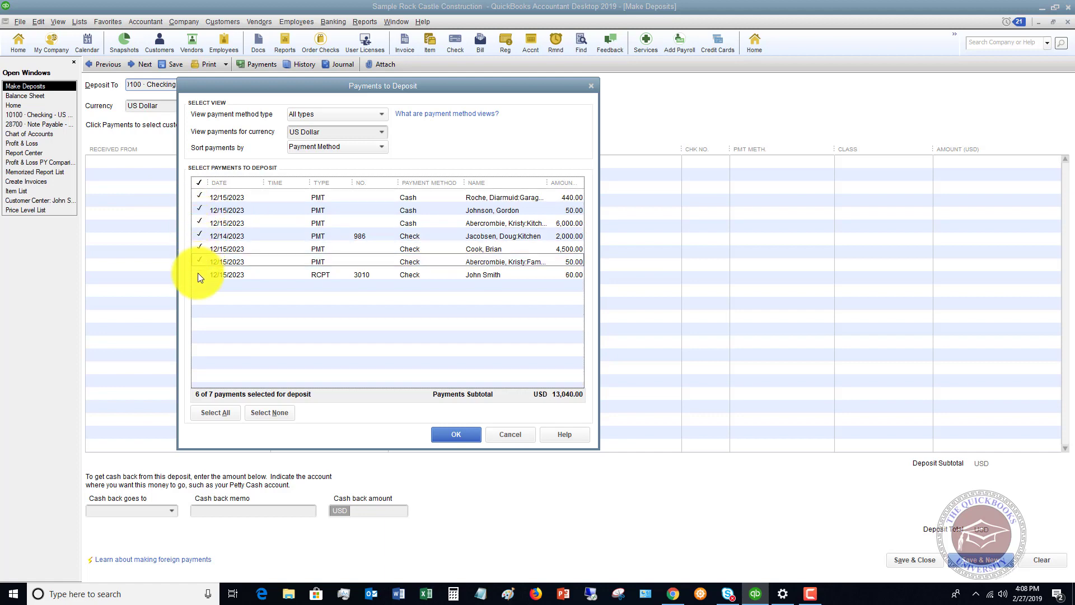
click(199, 274)
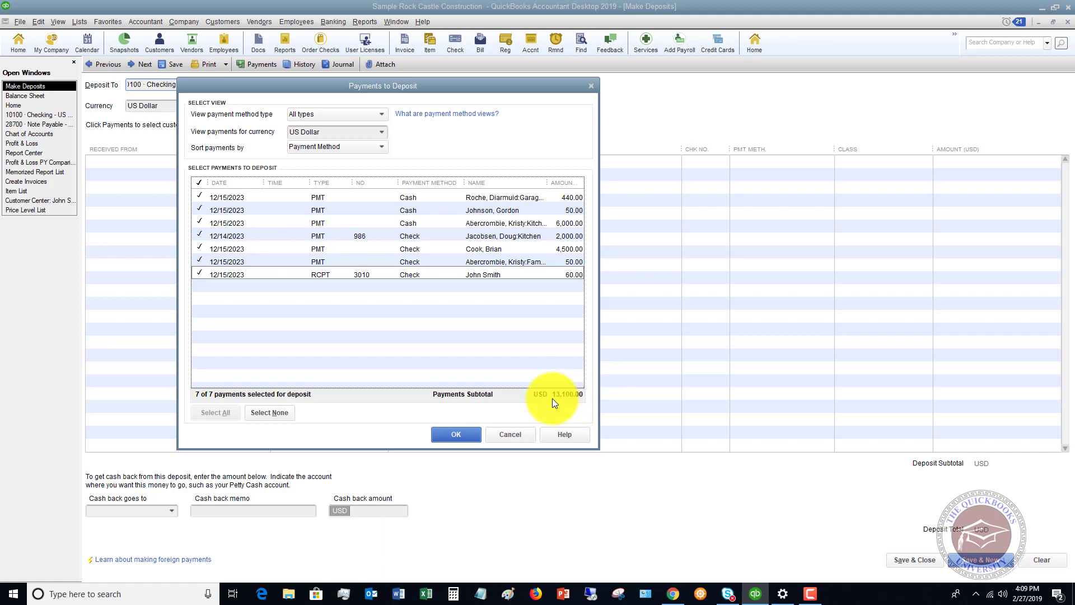
click(200, 273)
click(200, 260)
click(200, 248)
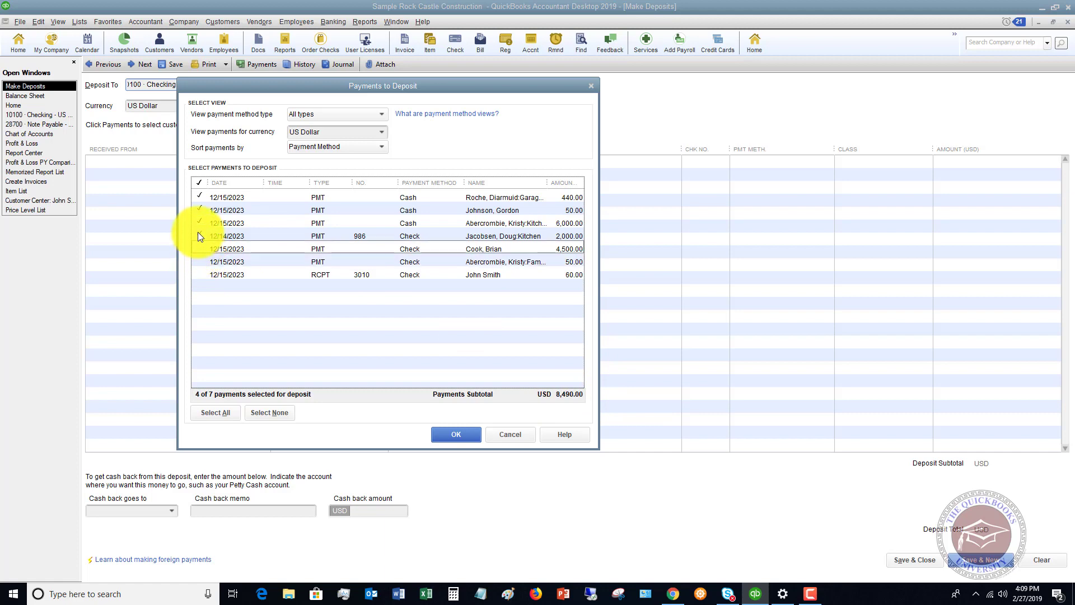
click(198, 235)
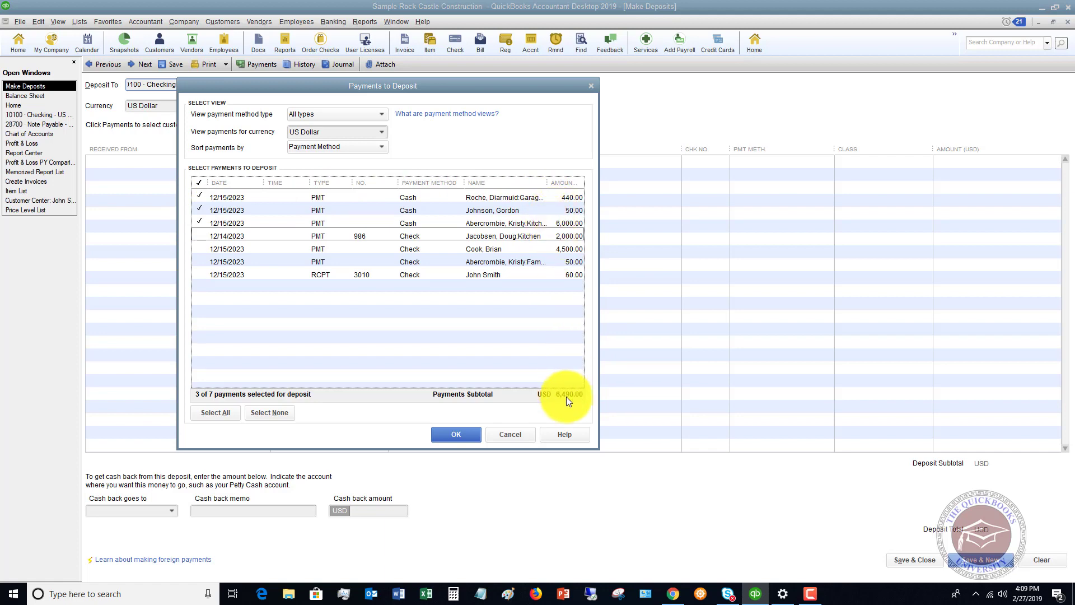
Step: Confirm the three cash payments into a 6,490.00 deposit to 10100 Checking
click(456, 433)
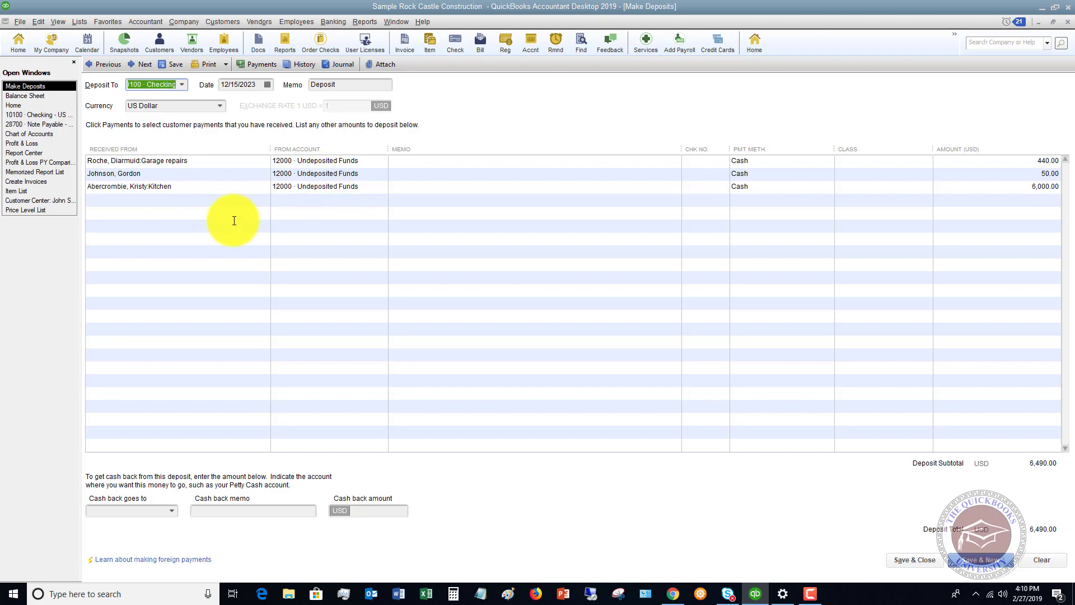
click(211, 199)
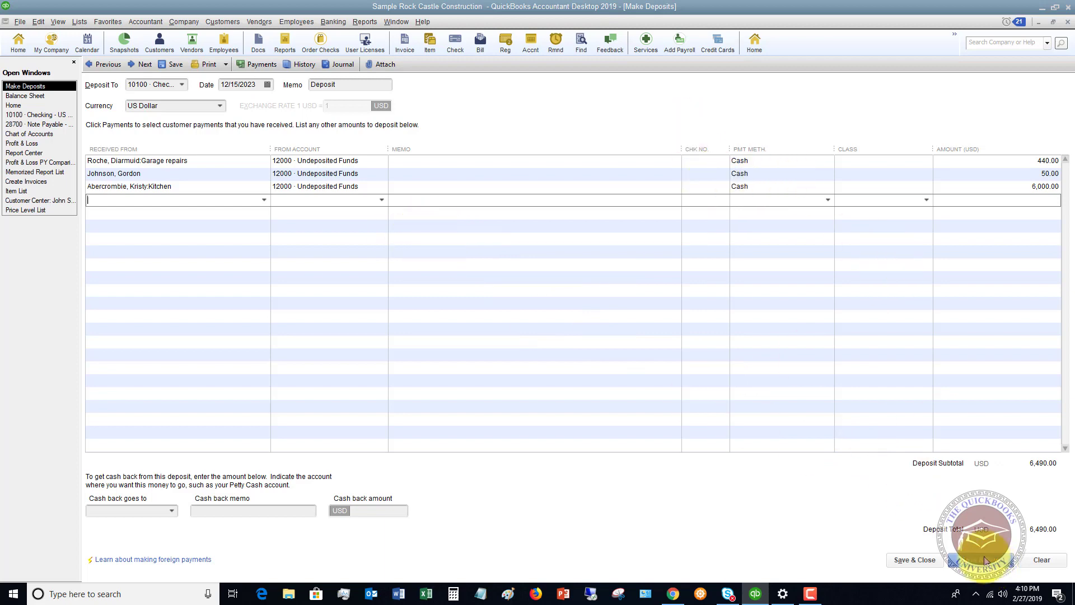
Step: Save the cash deposit and start a new deposit without selecting any pending payments
click(913, 560)
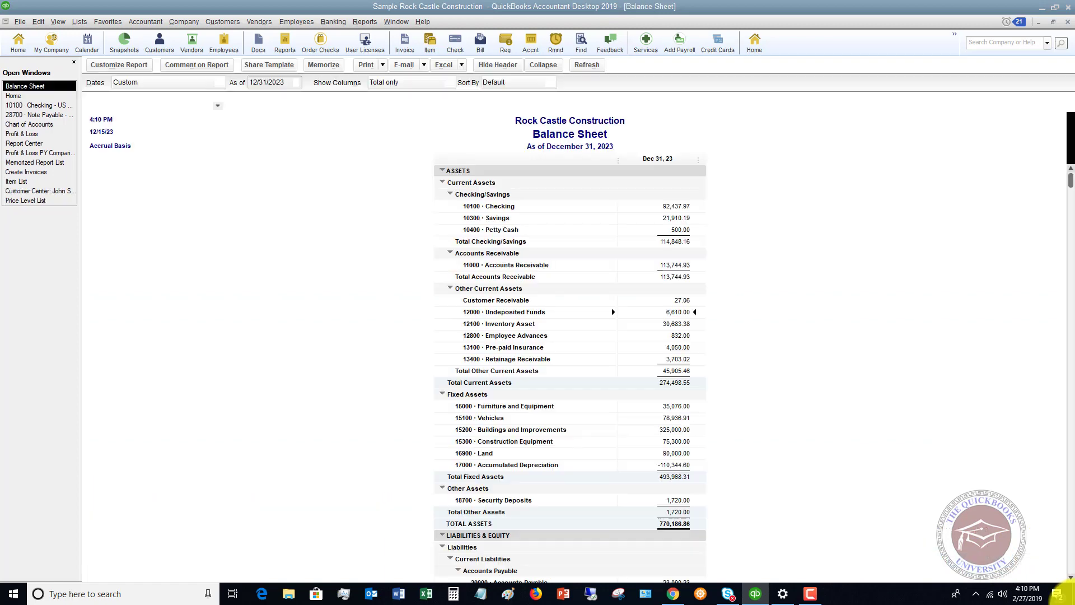
click(333, 21)
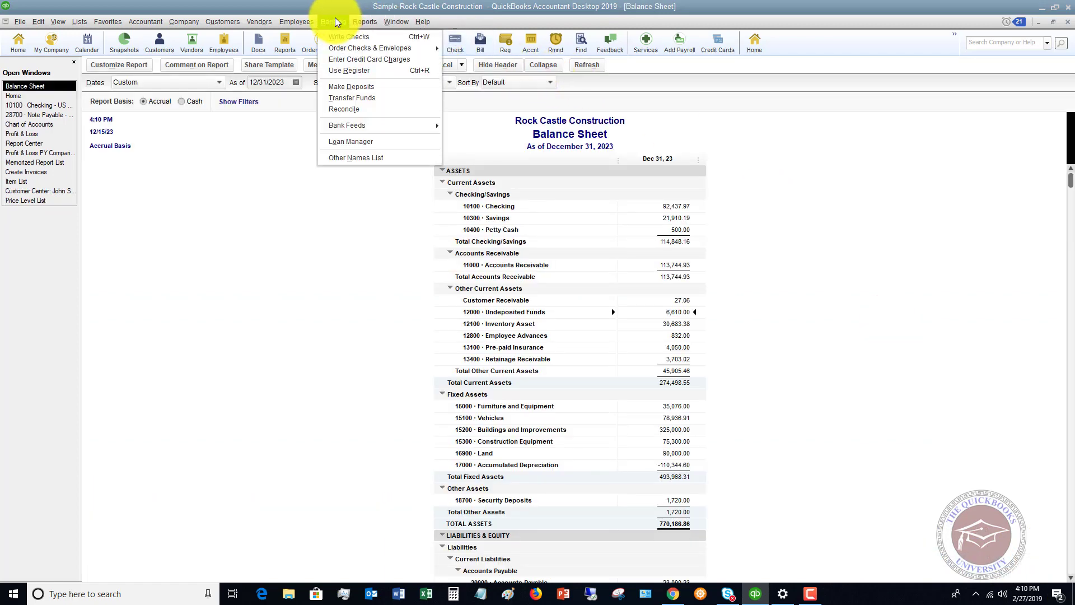
click(351, 87)
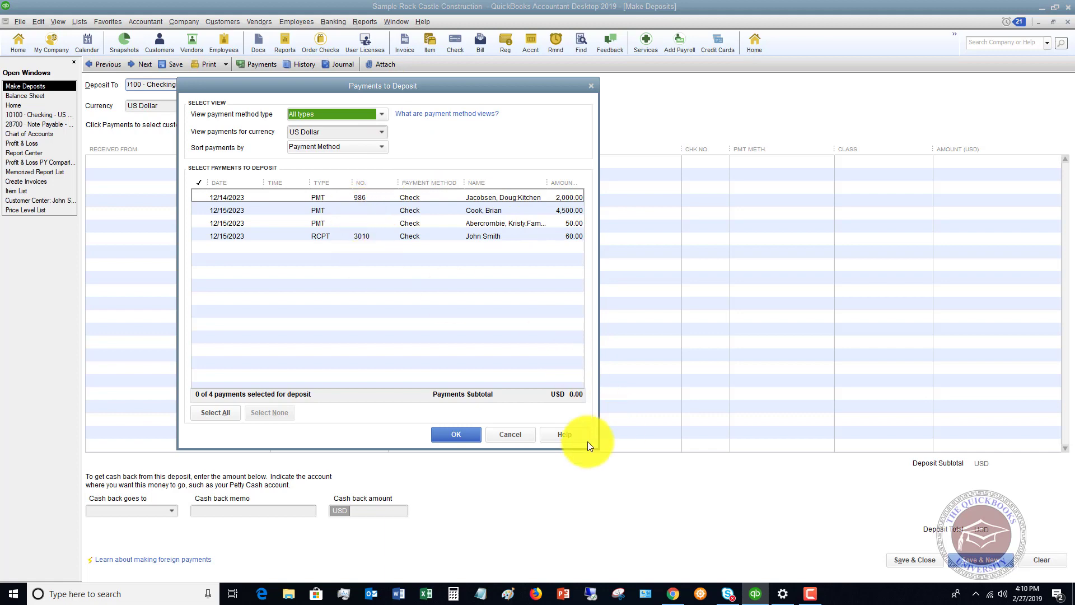
click(511, 436)
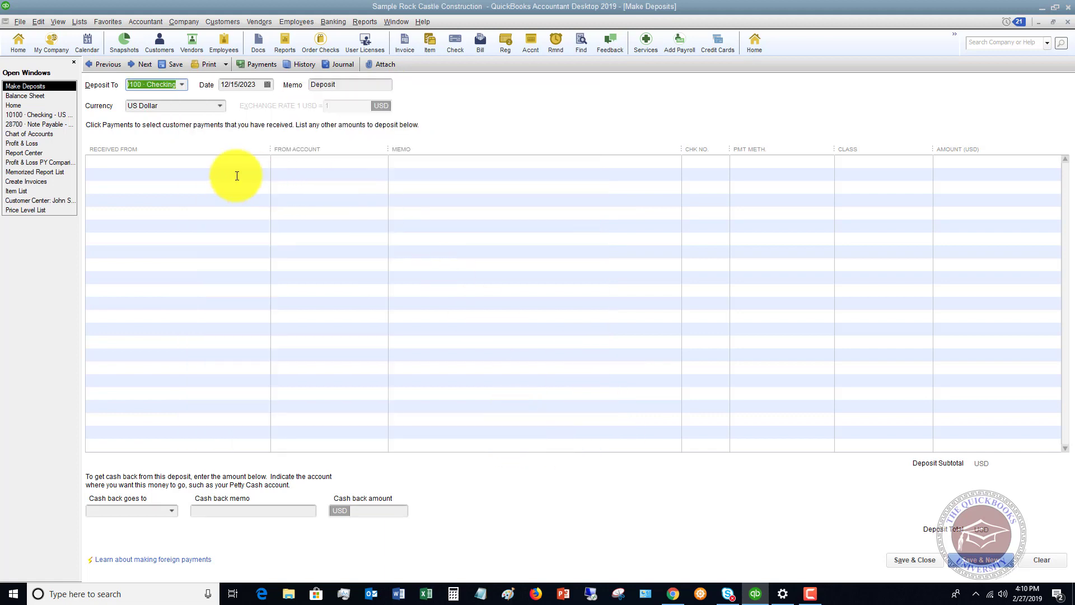
Step: Set Express Delivery Service as the payer on the first deposit line
click(191, 162)
click(265, 162)
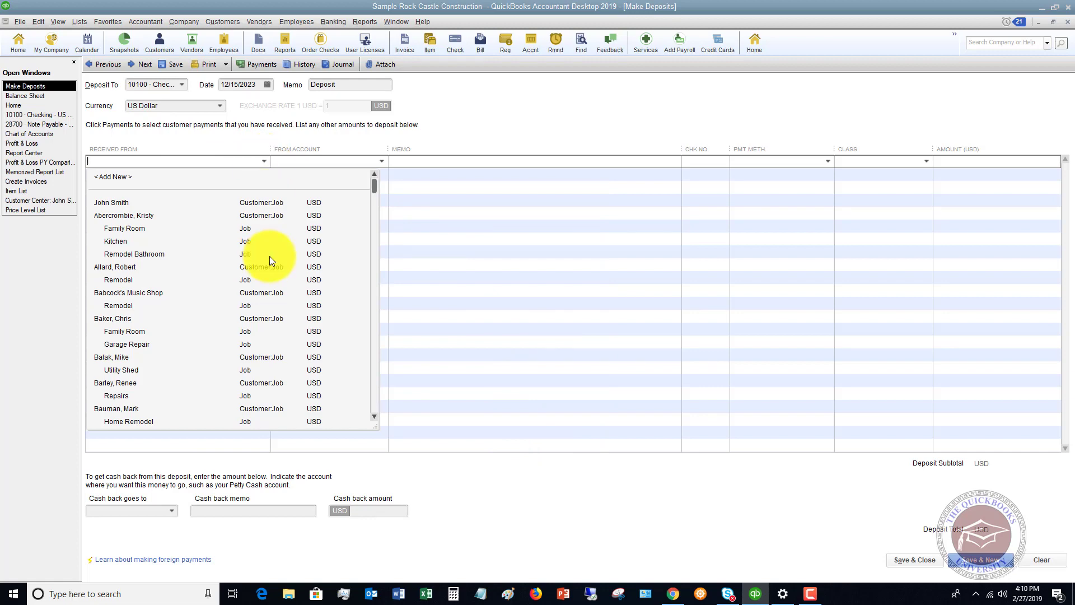
scroll(269, 257, down, 20)
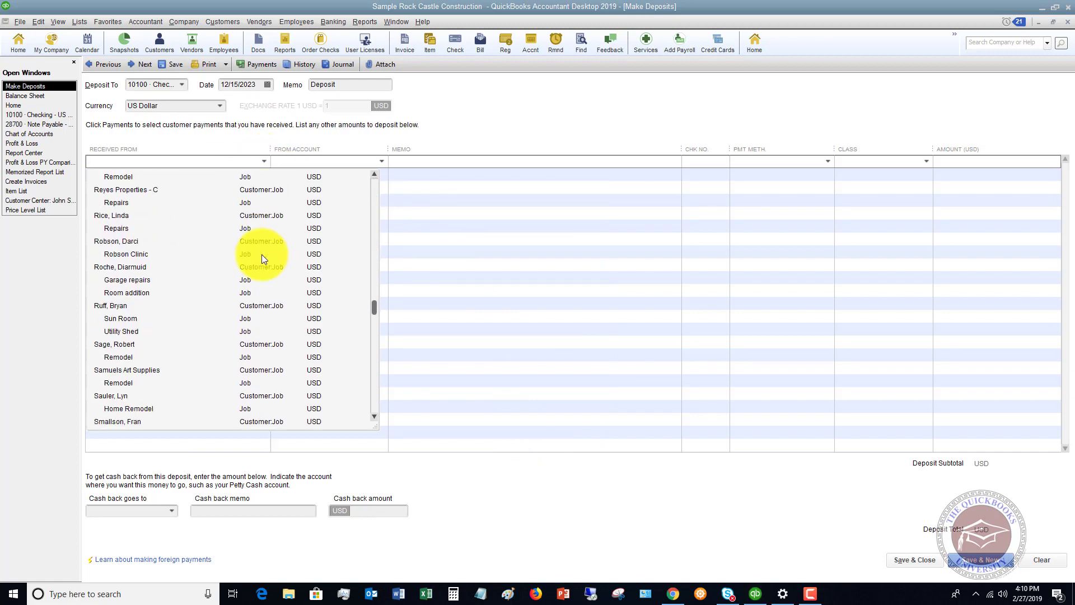
scroll(261, 255, down, 20)
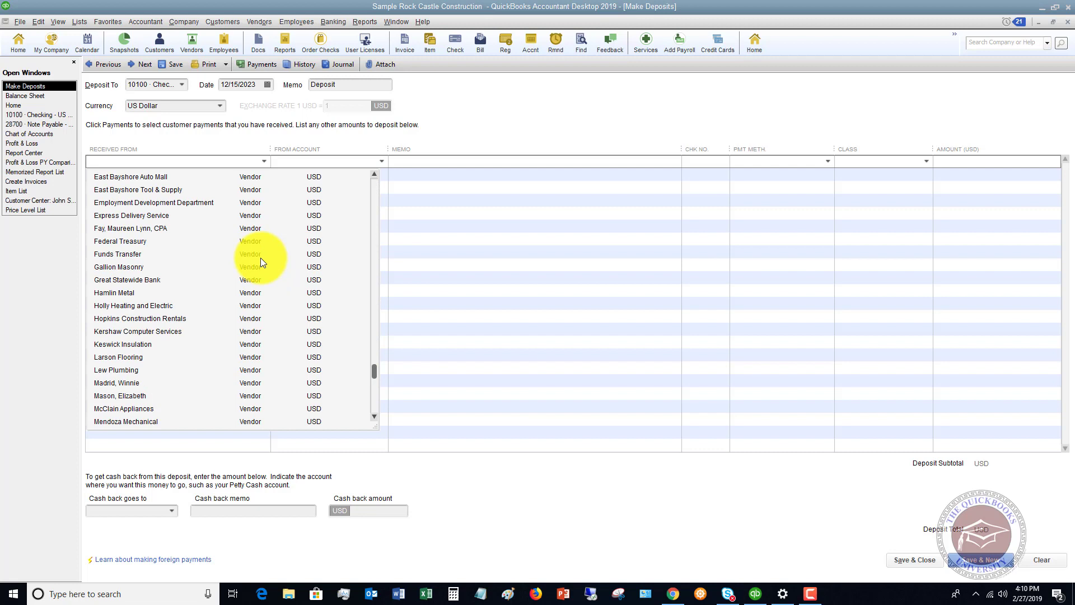
click(136, 216)
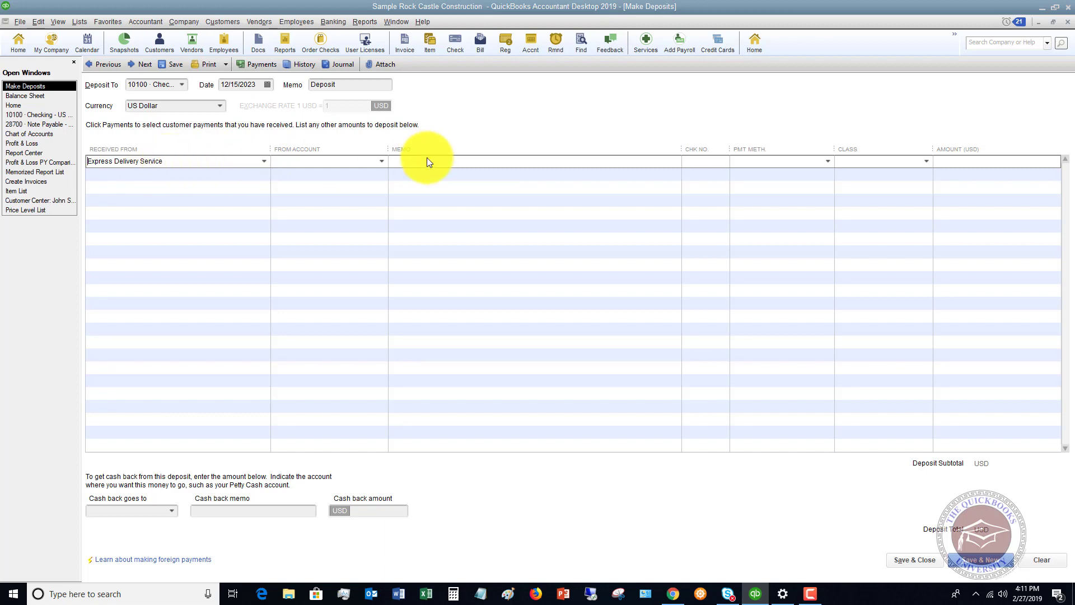
Step: Scroll the From Account list down toward 63100 · Postage
click(381, 160)
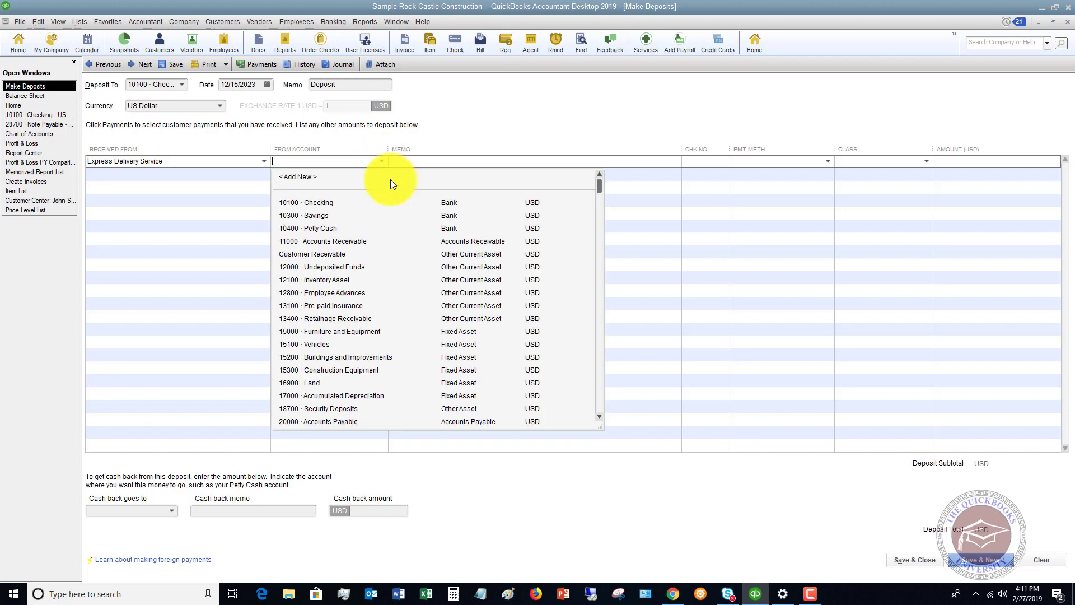
scroll(440, 304, down, 20)
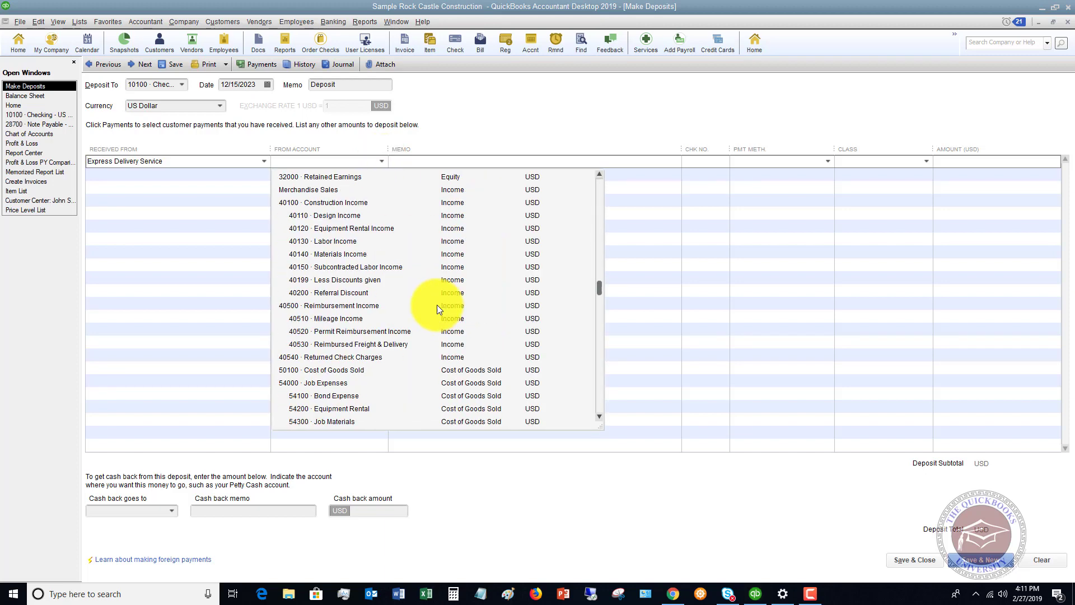
scroll(438, 304, down, 4)
scroll(438, 304, down, 3)
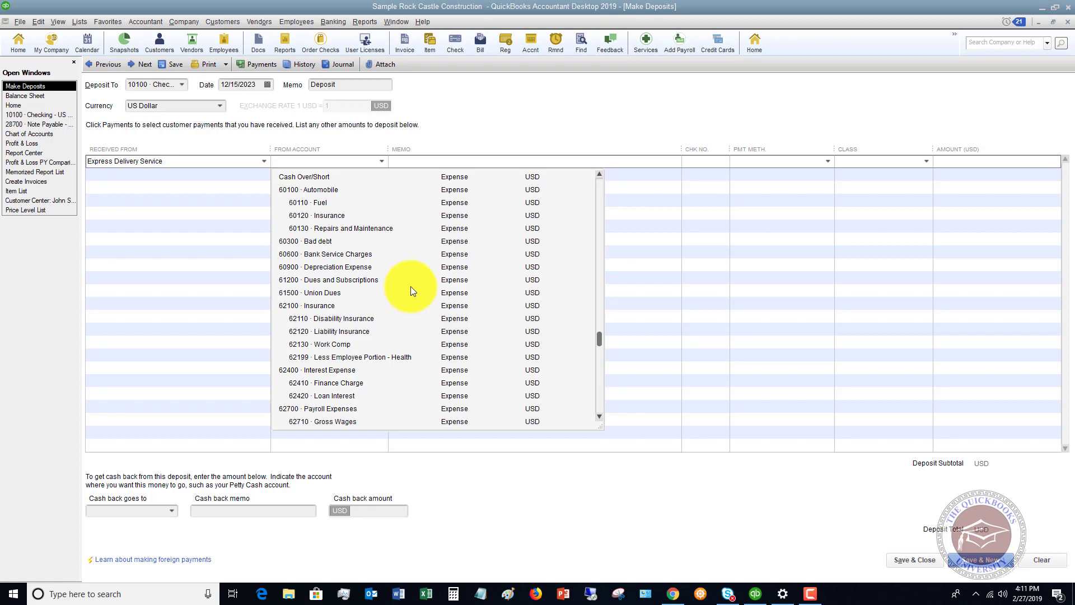
scroll(411, 286, down, 4)
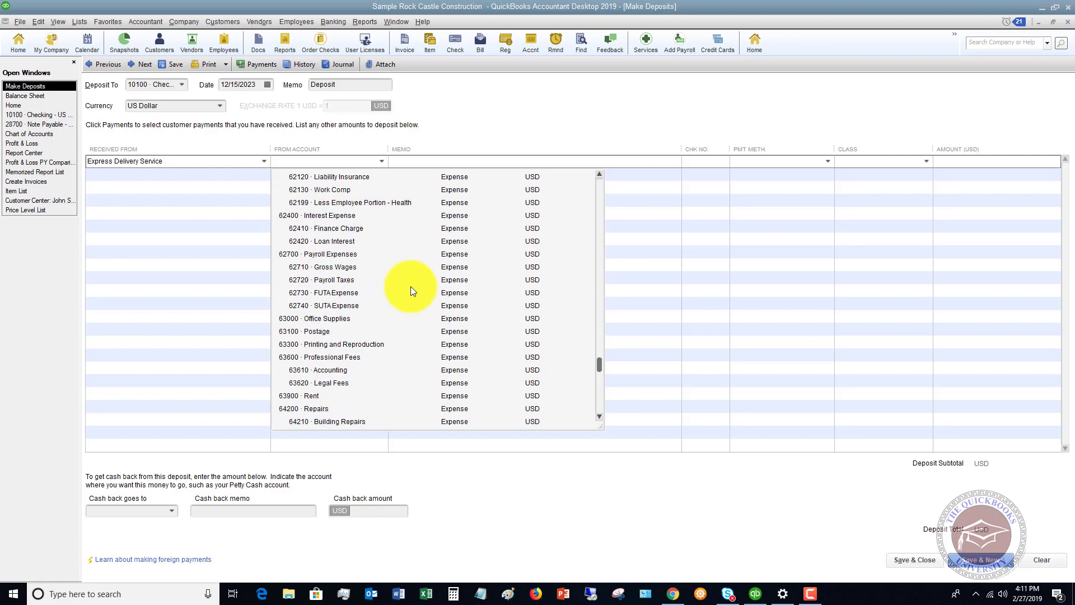
Step: Code the line to 63100 · Postage with memo 'Refund of overpayment', check 12345, method Check
click(322, 331)
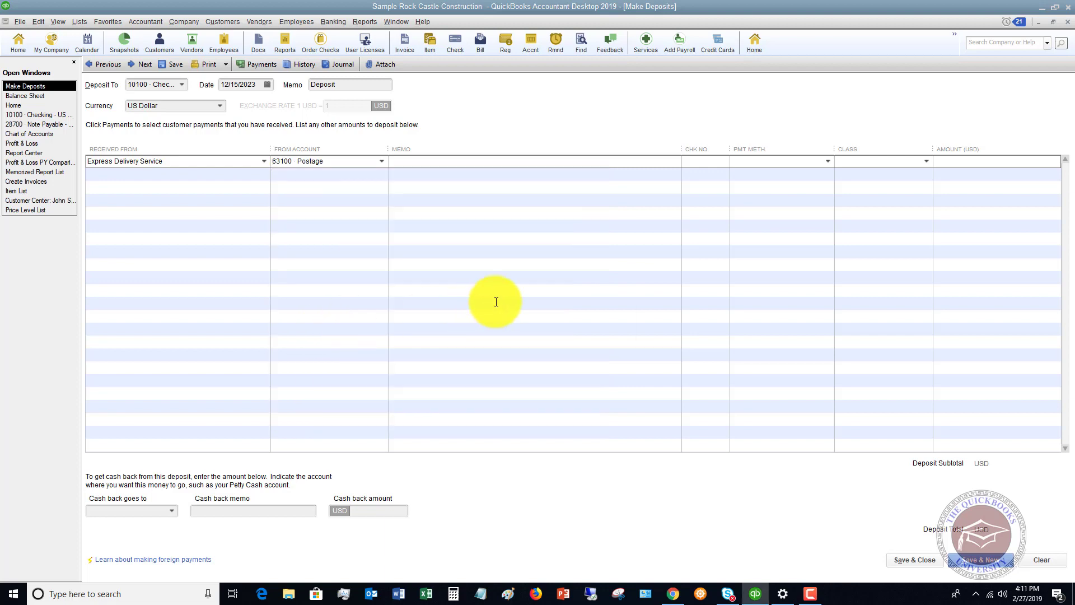
click(435, 164)
text(Refund of)
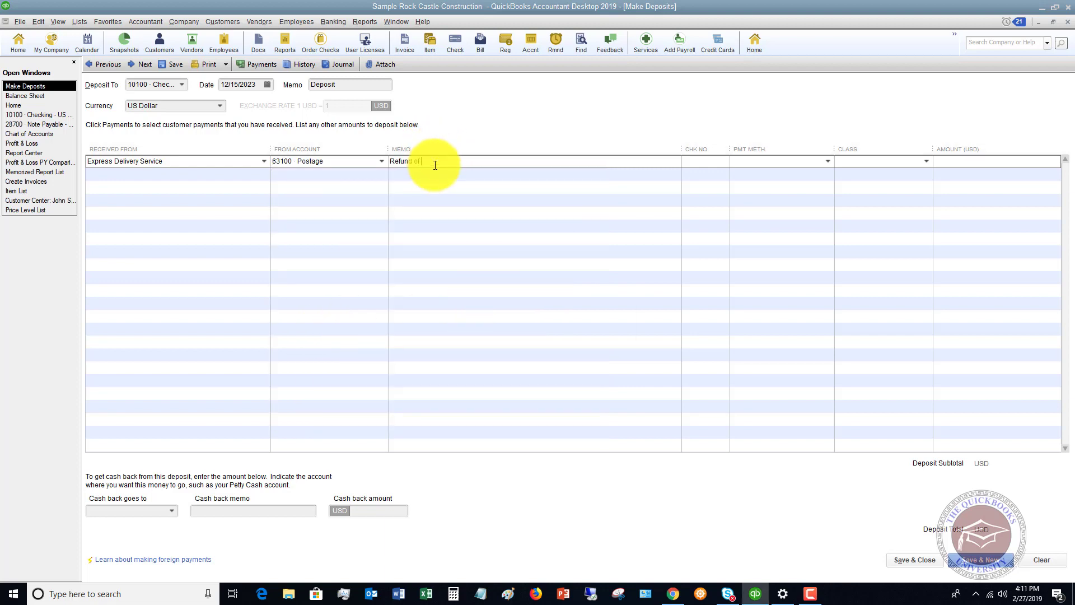
text( overpayment)
key(Tab)
text(12345)
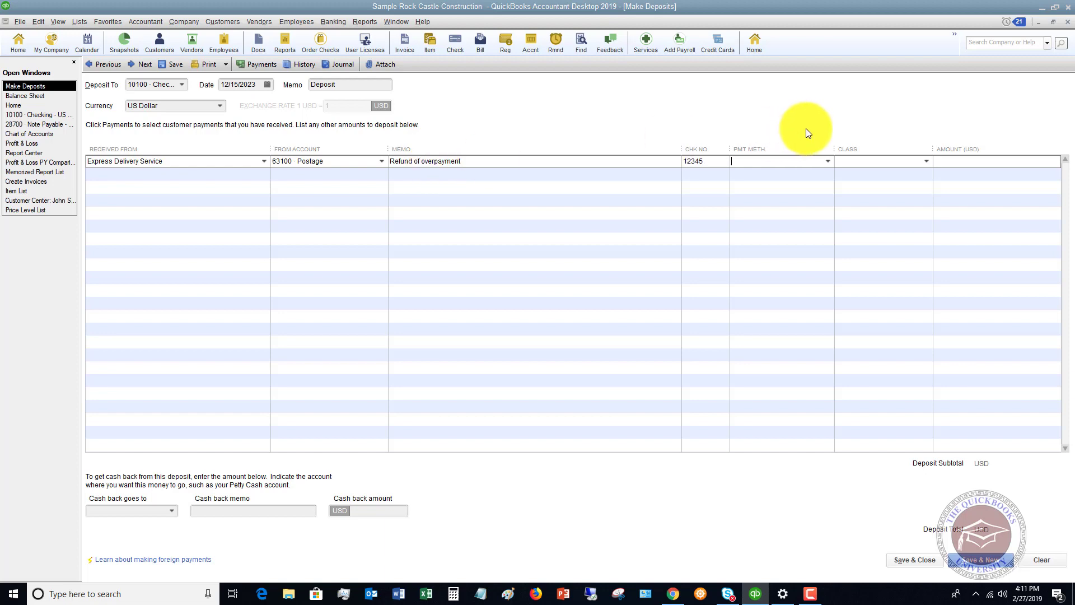
text(Check)
key(Tab)
Step: Assign class Overhead, enter 55.00 as the amount, and save the deposit
click(926, 161)
click(870, 229)
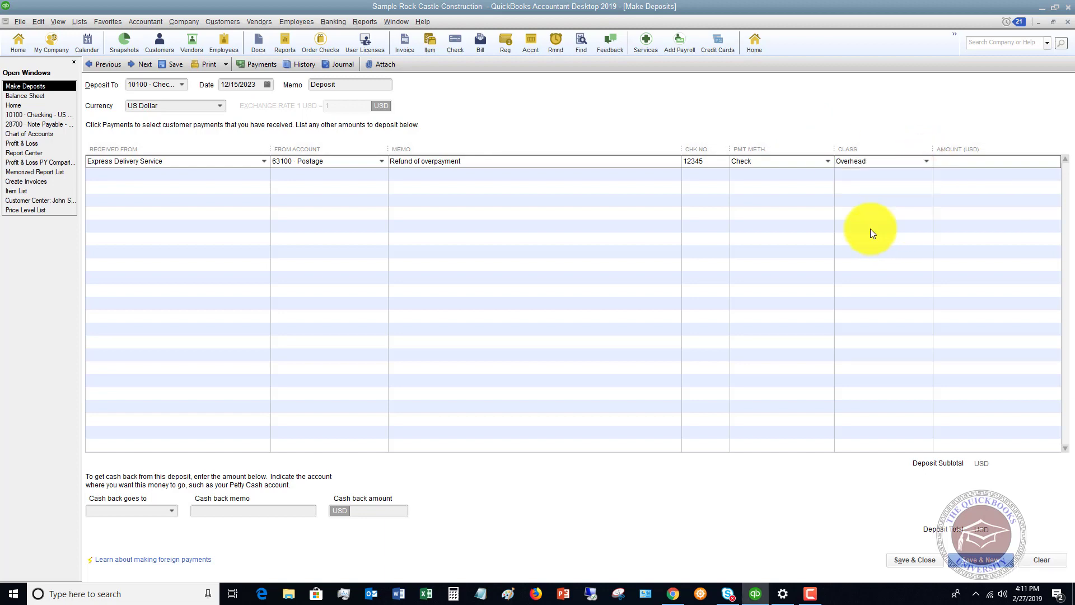
click(972, 161)
text(55.00)
key(Tab)
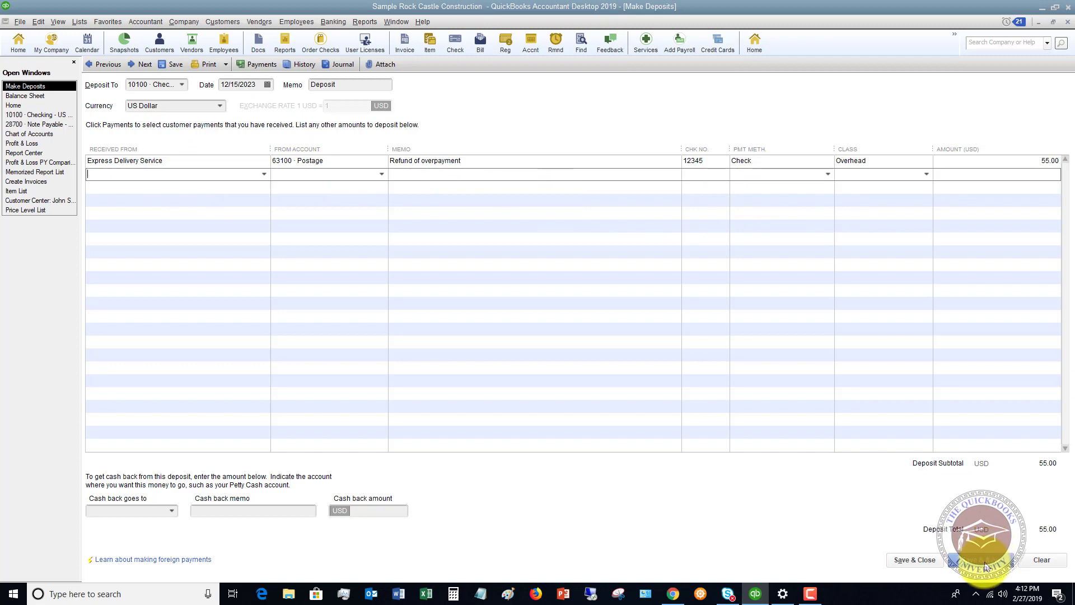
click(916, 560)
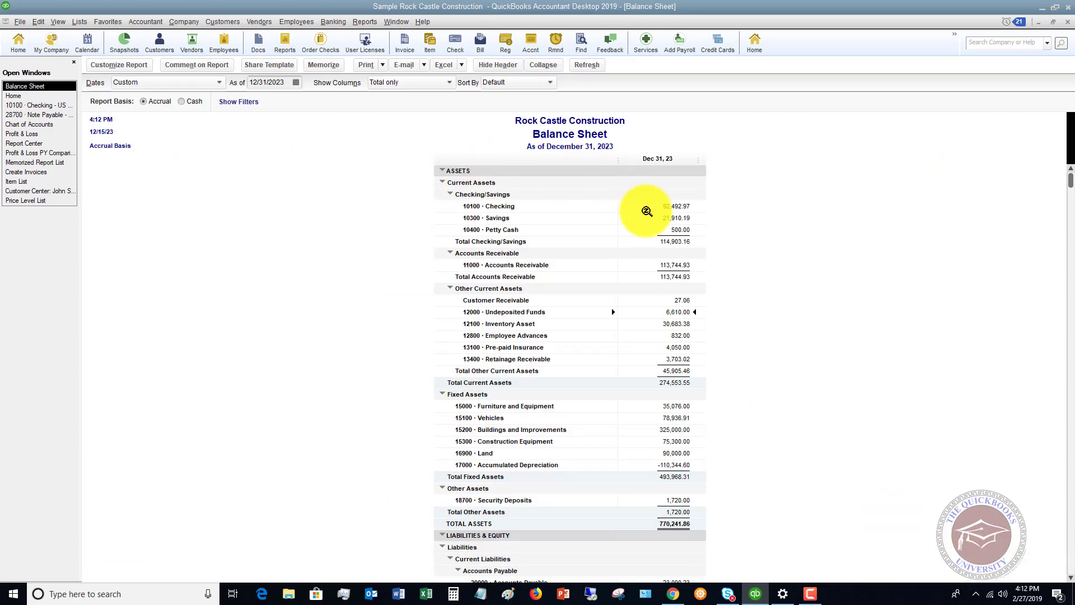
Step: QuickZoom on Checking from December 1, 2023 to see the 6,490.00 and 55.00 deposits
double_click(675, 206)
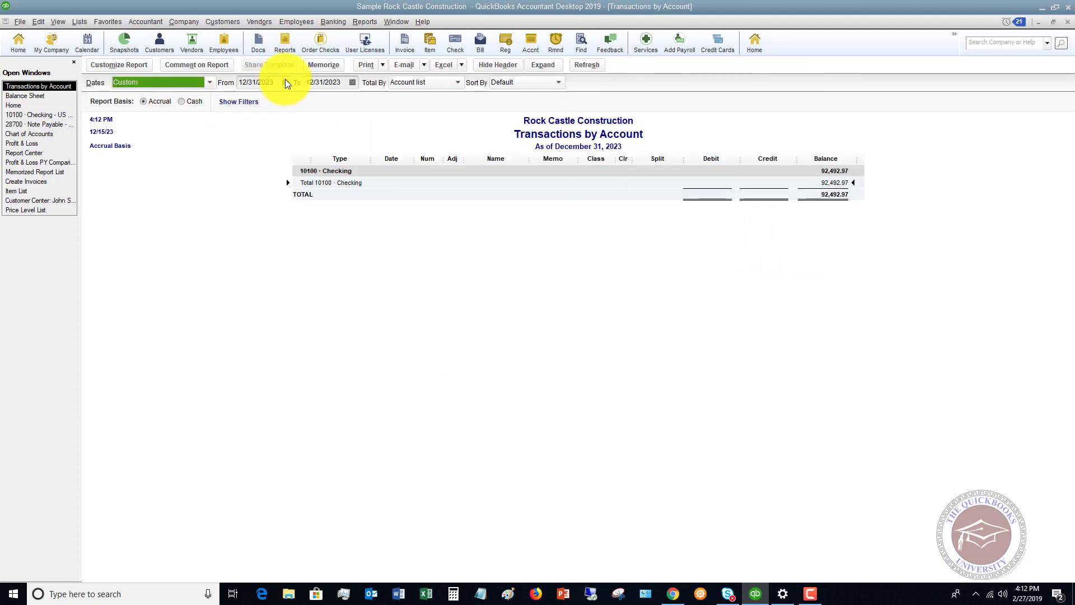
click(284, 82)
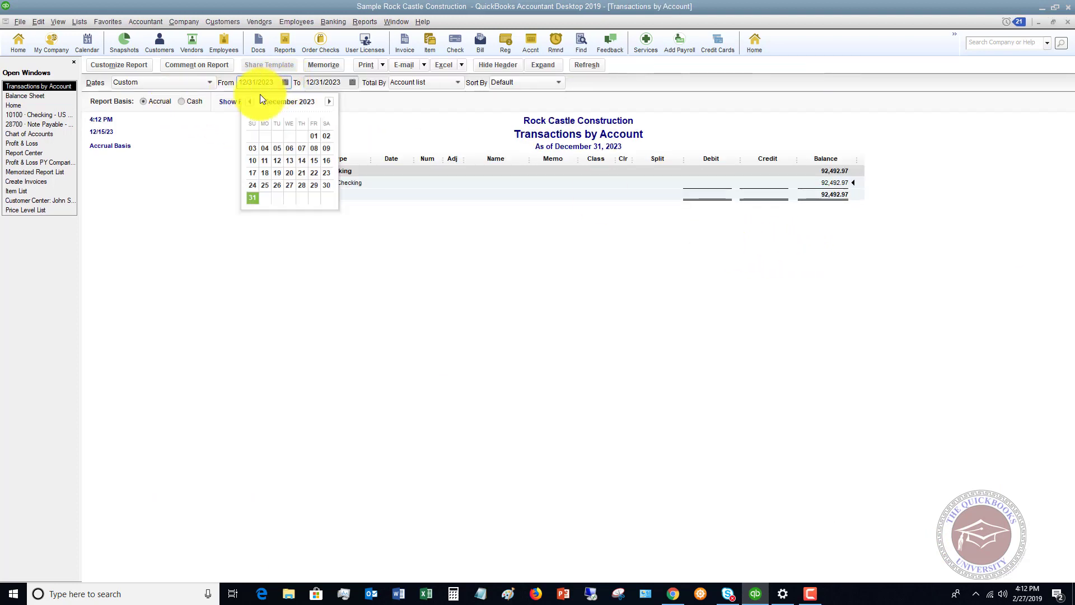
click(313, 139)
scroll(890, 399, down, 5)
scroll(888, 399, down, 7)
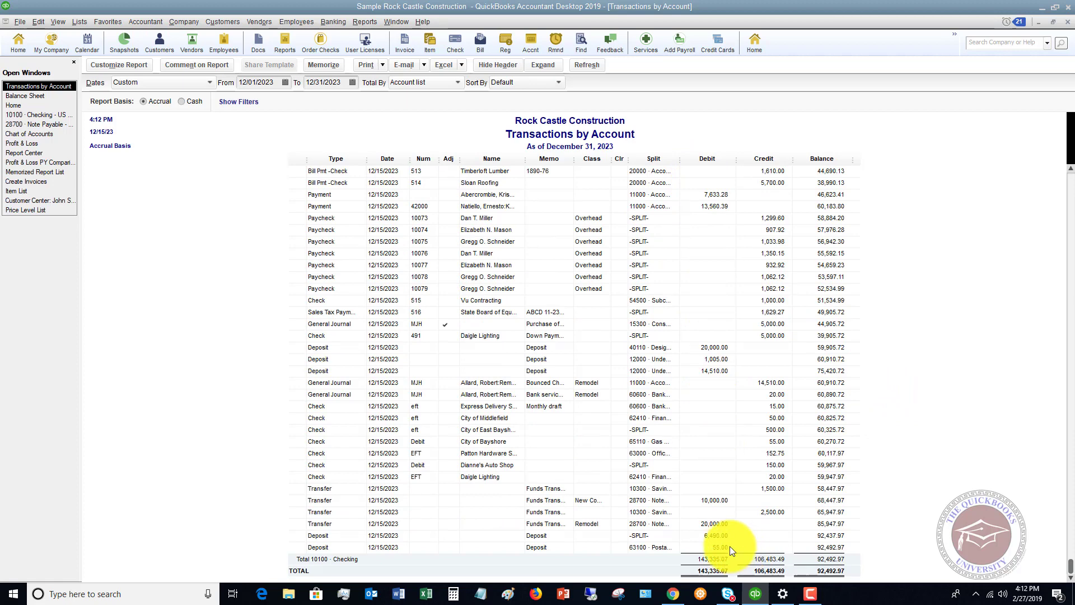
click(719, 535)
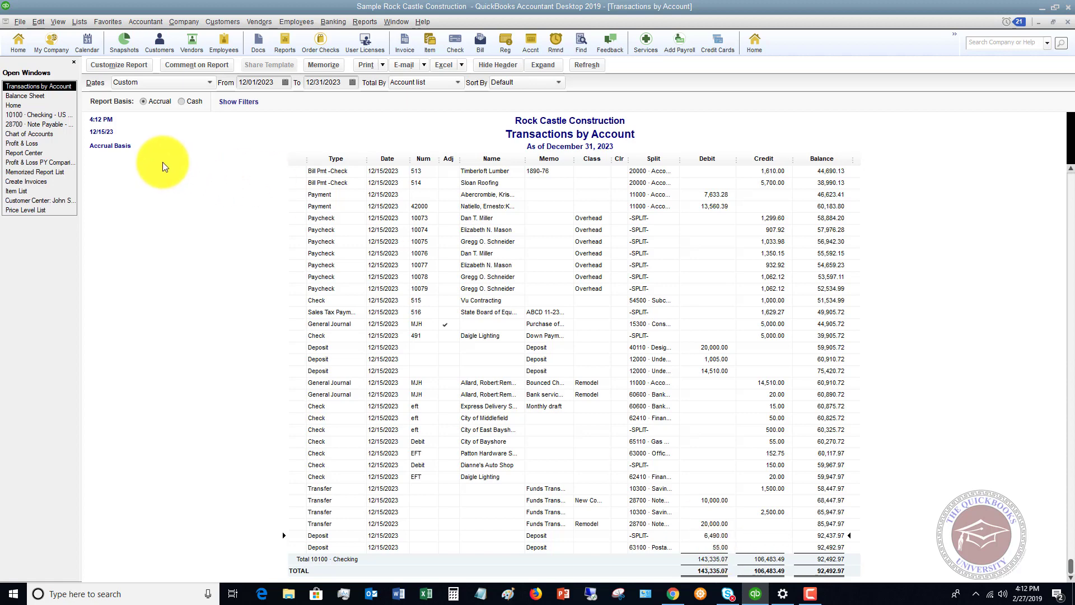
Step: Switch to Profit & Loss and set its columns to Total only
click(22, 144)
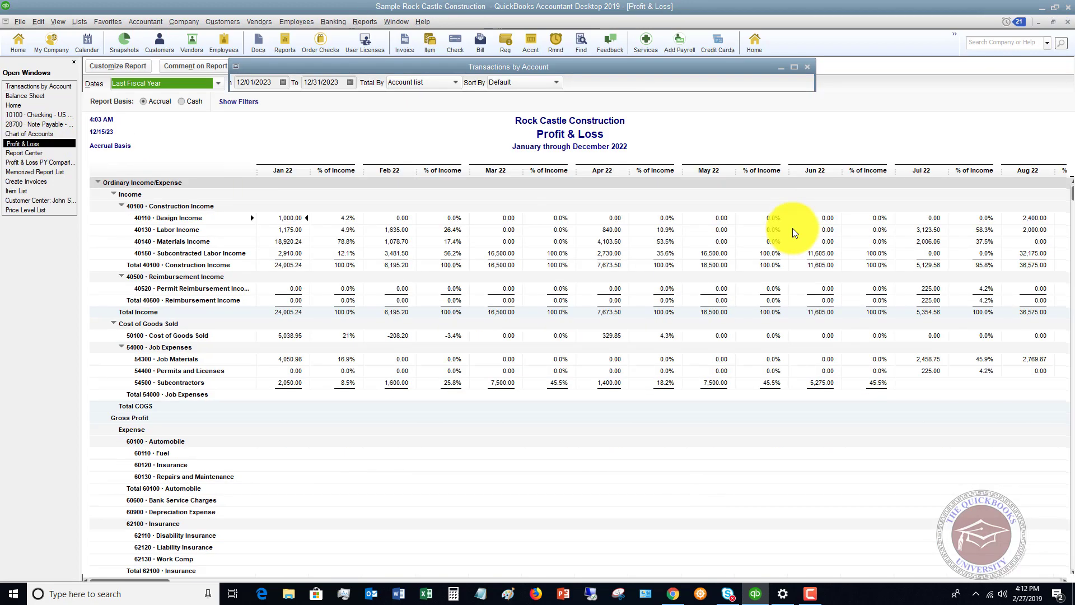
click(121, 65)
click(286, 242)
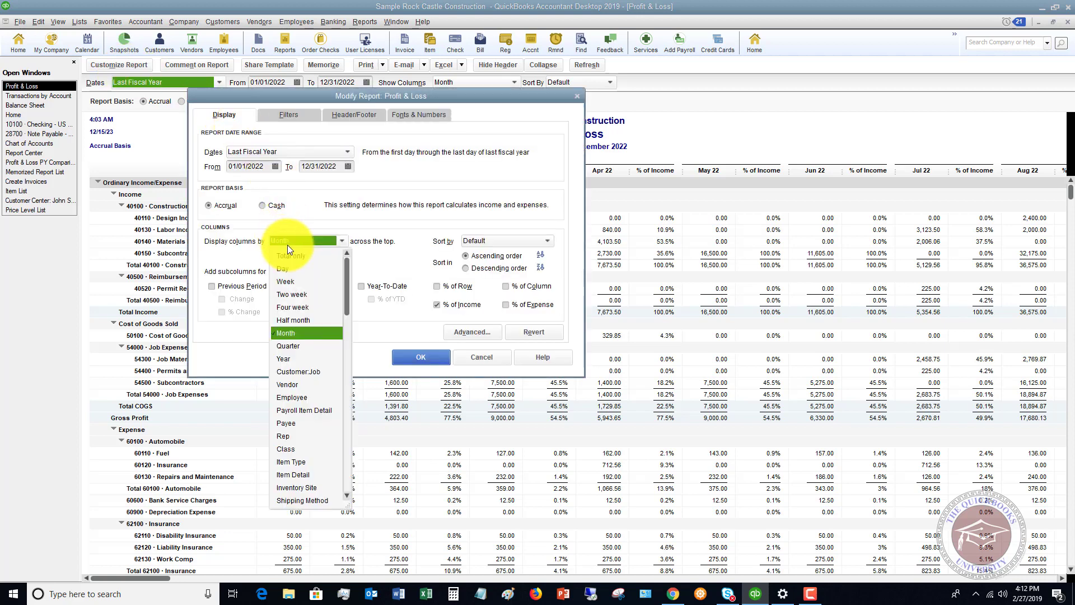
click(297, 256)
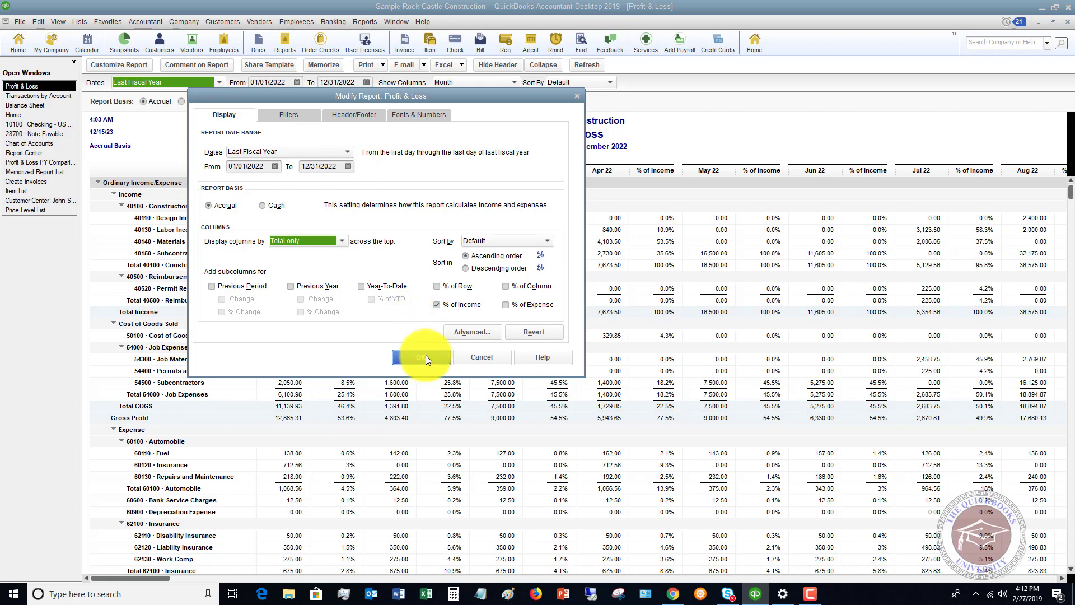
Step: Change the report dates to January through December 2023 and apply the settings
click(348, 166)
click(347, 166)
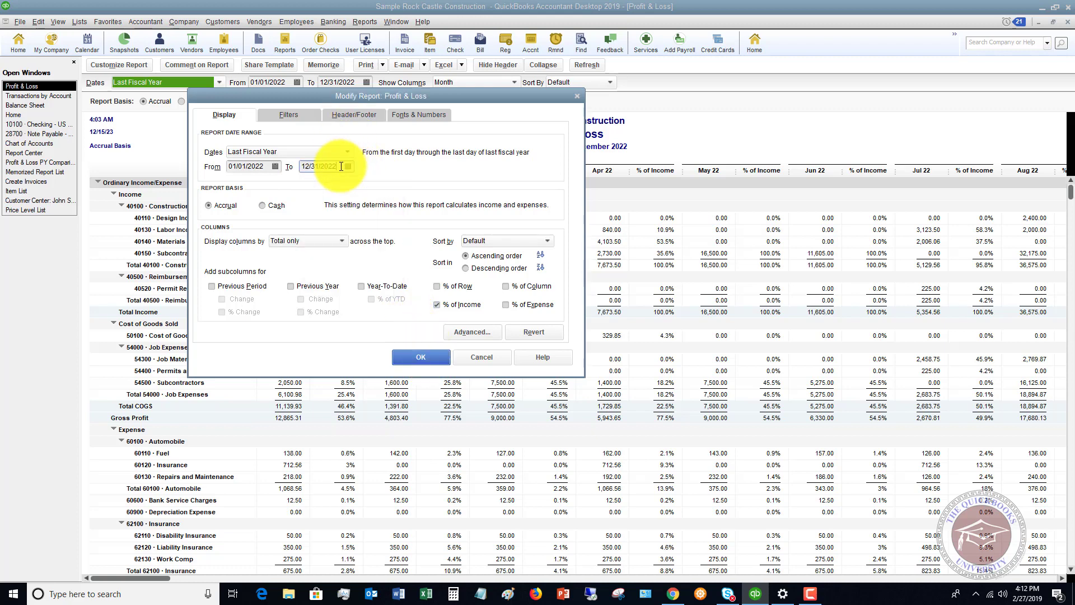
key(BackSpace)
text(3)
click(265, 169)
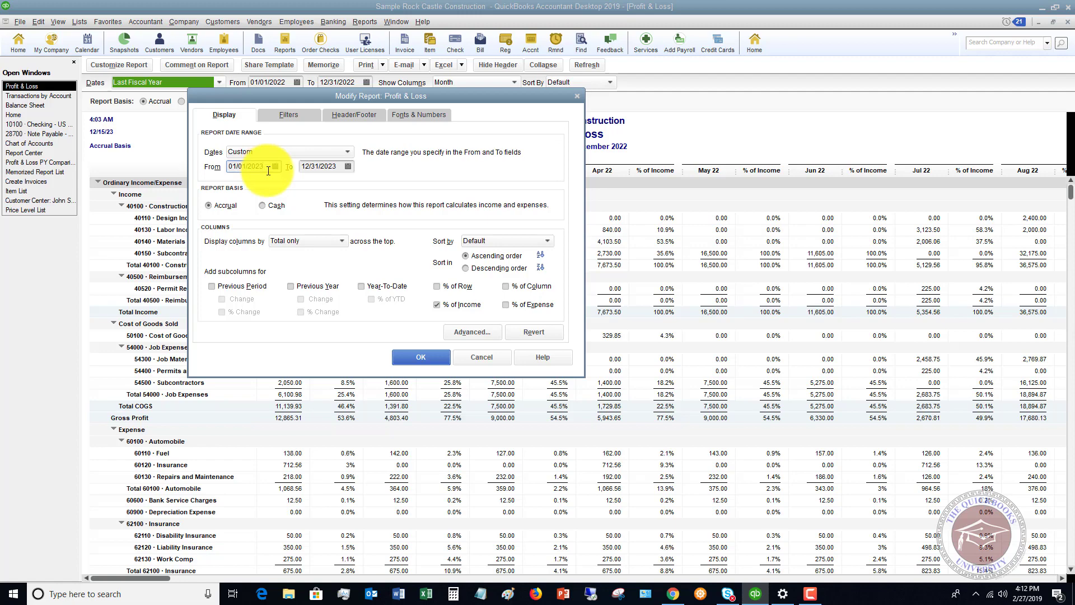
click(429, 359)
scroll(631, 309, down, 14)
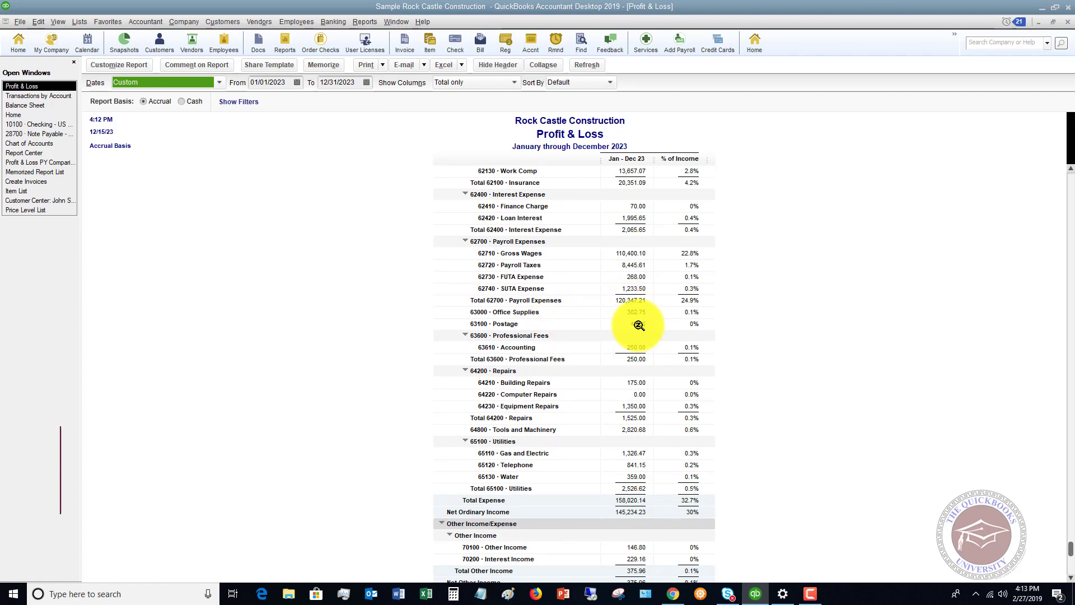
Step: QuickZoom on 63100 · Postage to find the 55.00 refund deposit netting Postage to 49.20
double_click(636, 324)
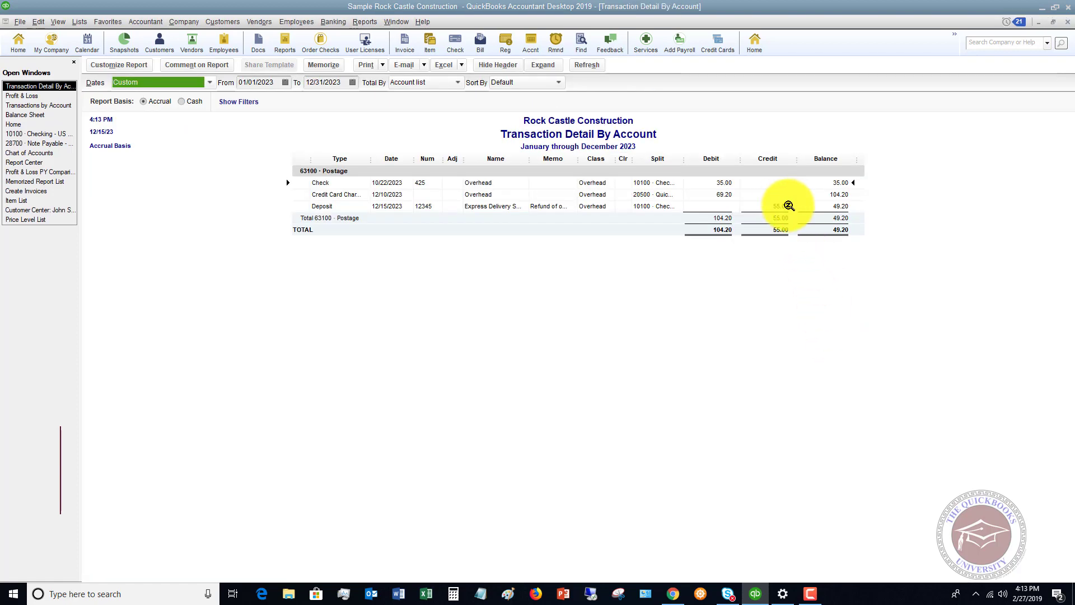
click(781, 206)
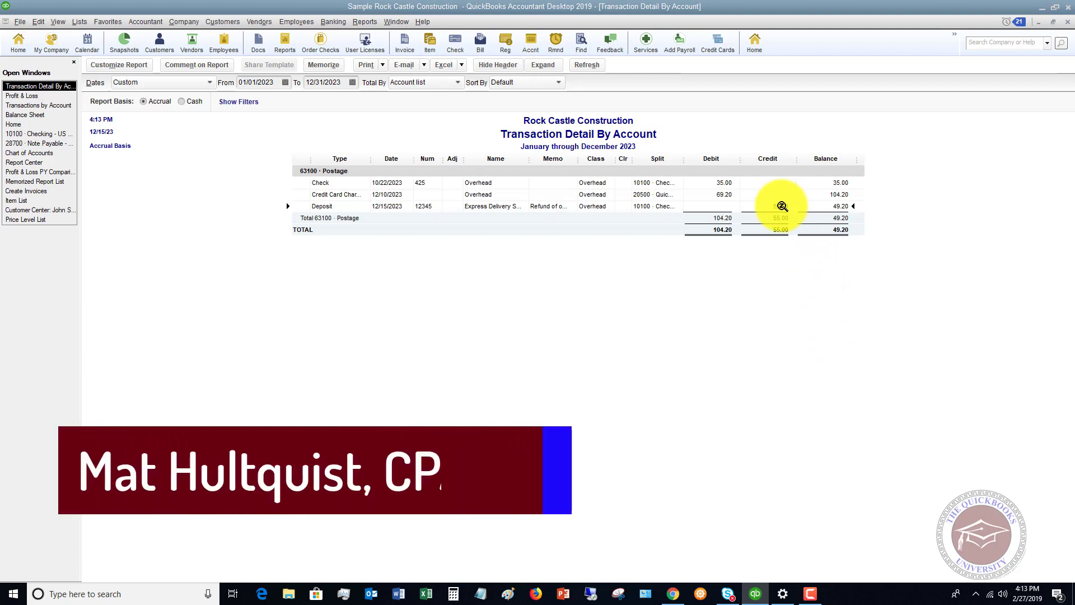